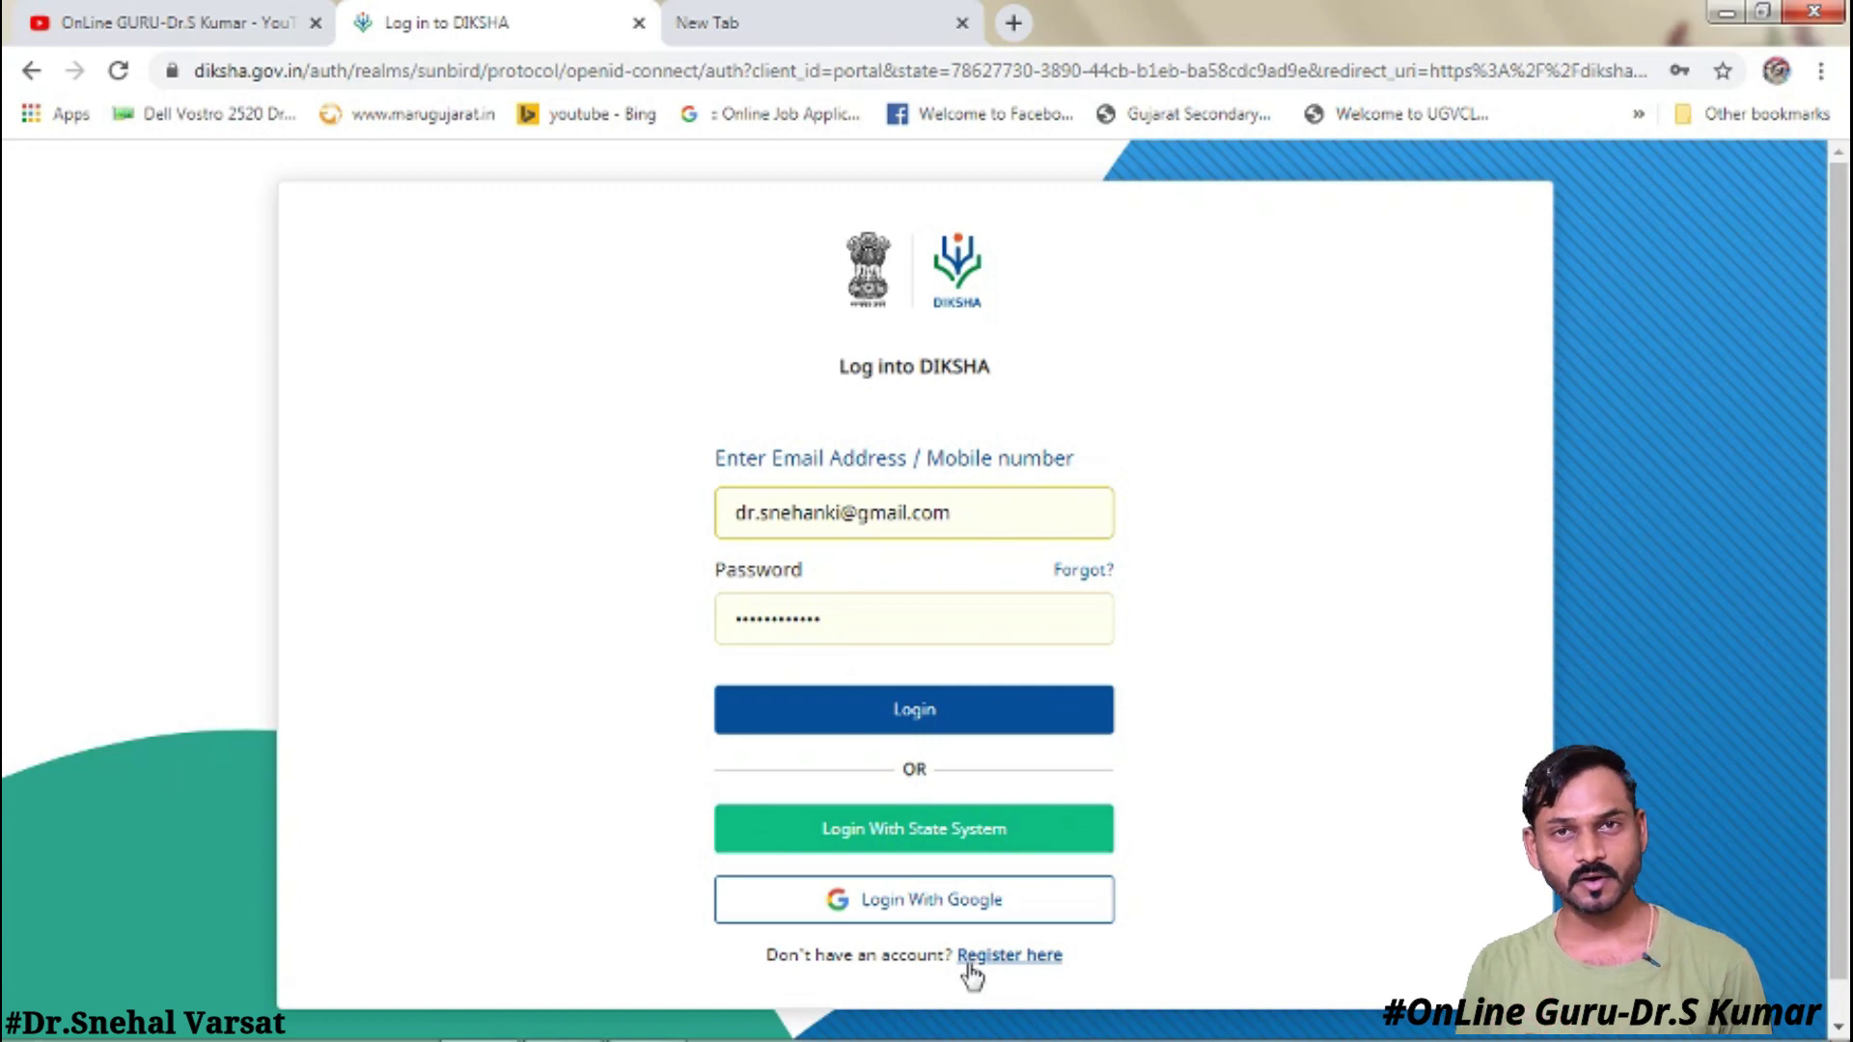
# - Start a new DIKSHA registration and enter the full name and mobile number
pyautogui.click(1026, 961)
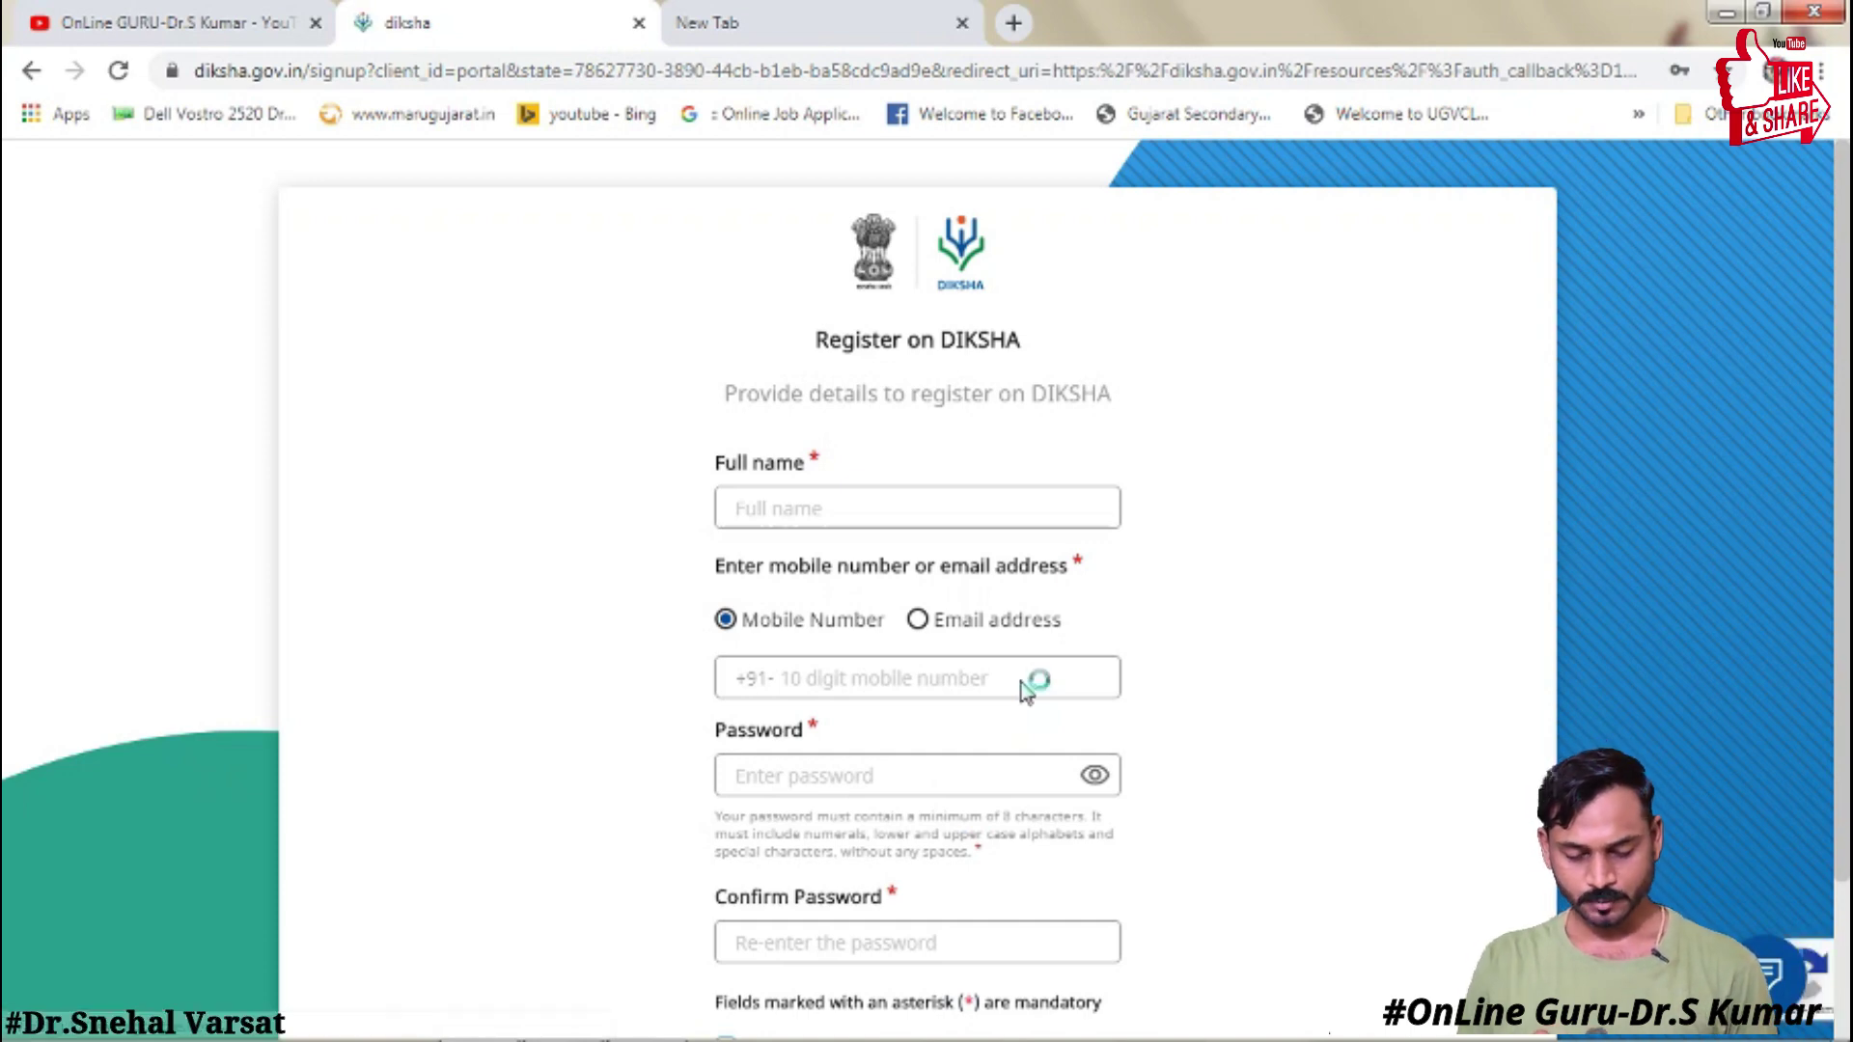
pyautogui.scroll(-2, 1845, 413)
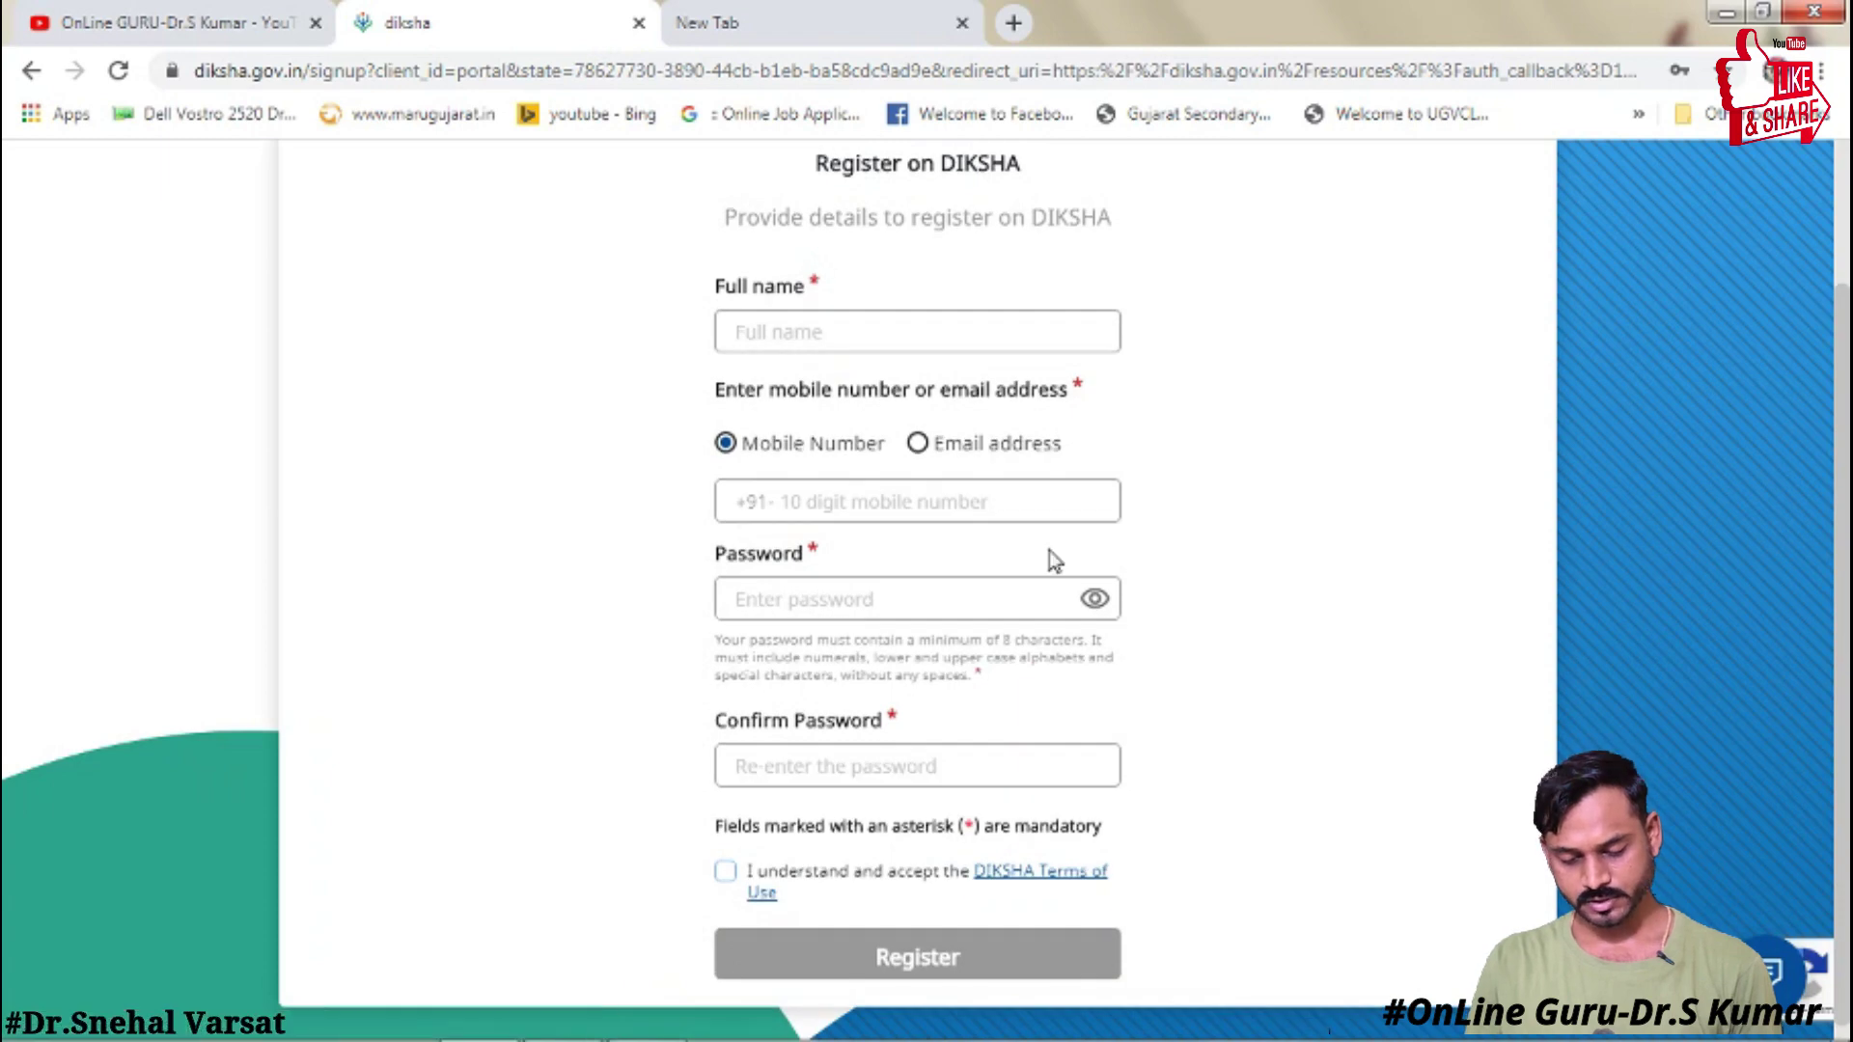
pyautogui.click(834, 334)
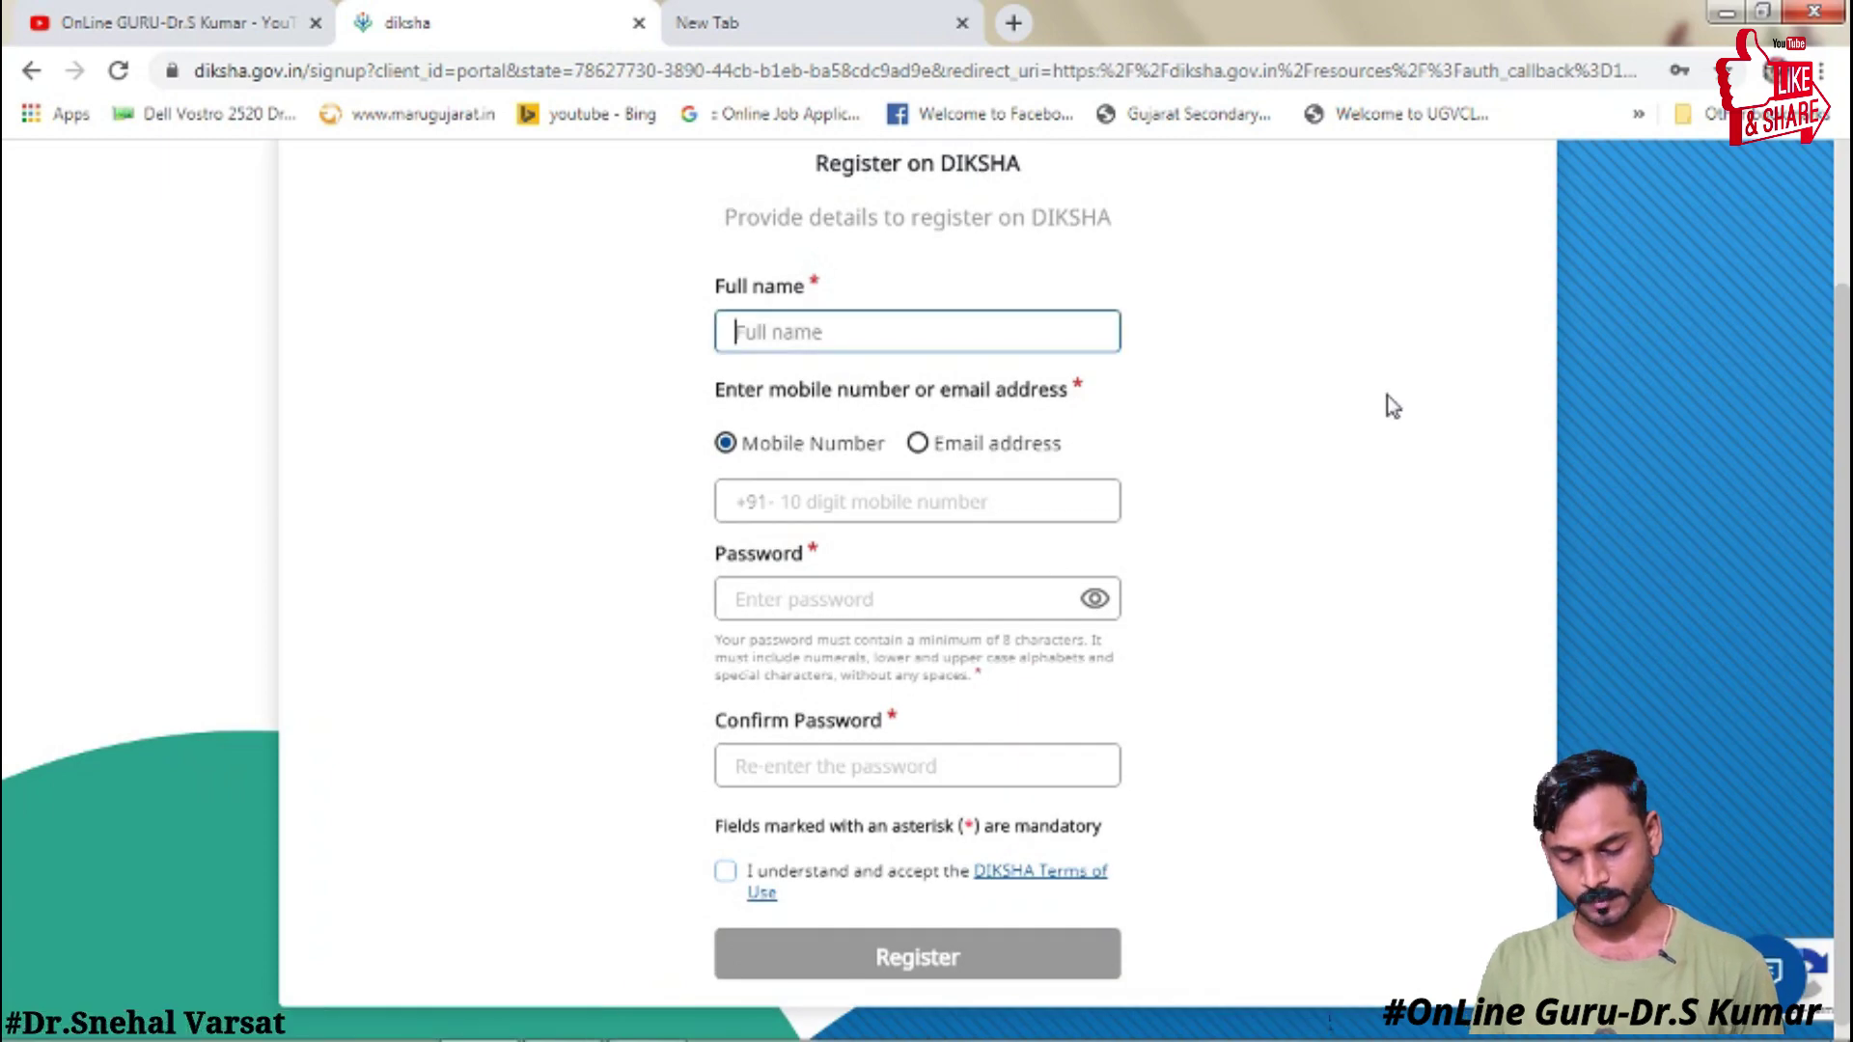
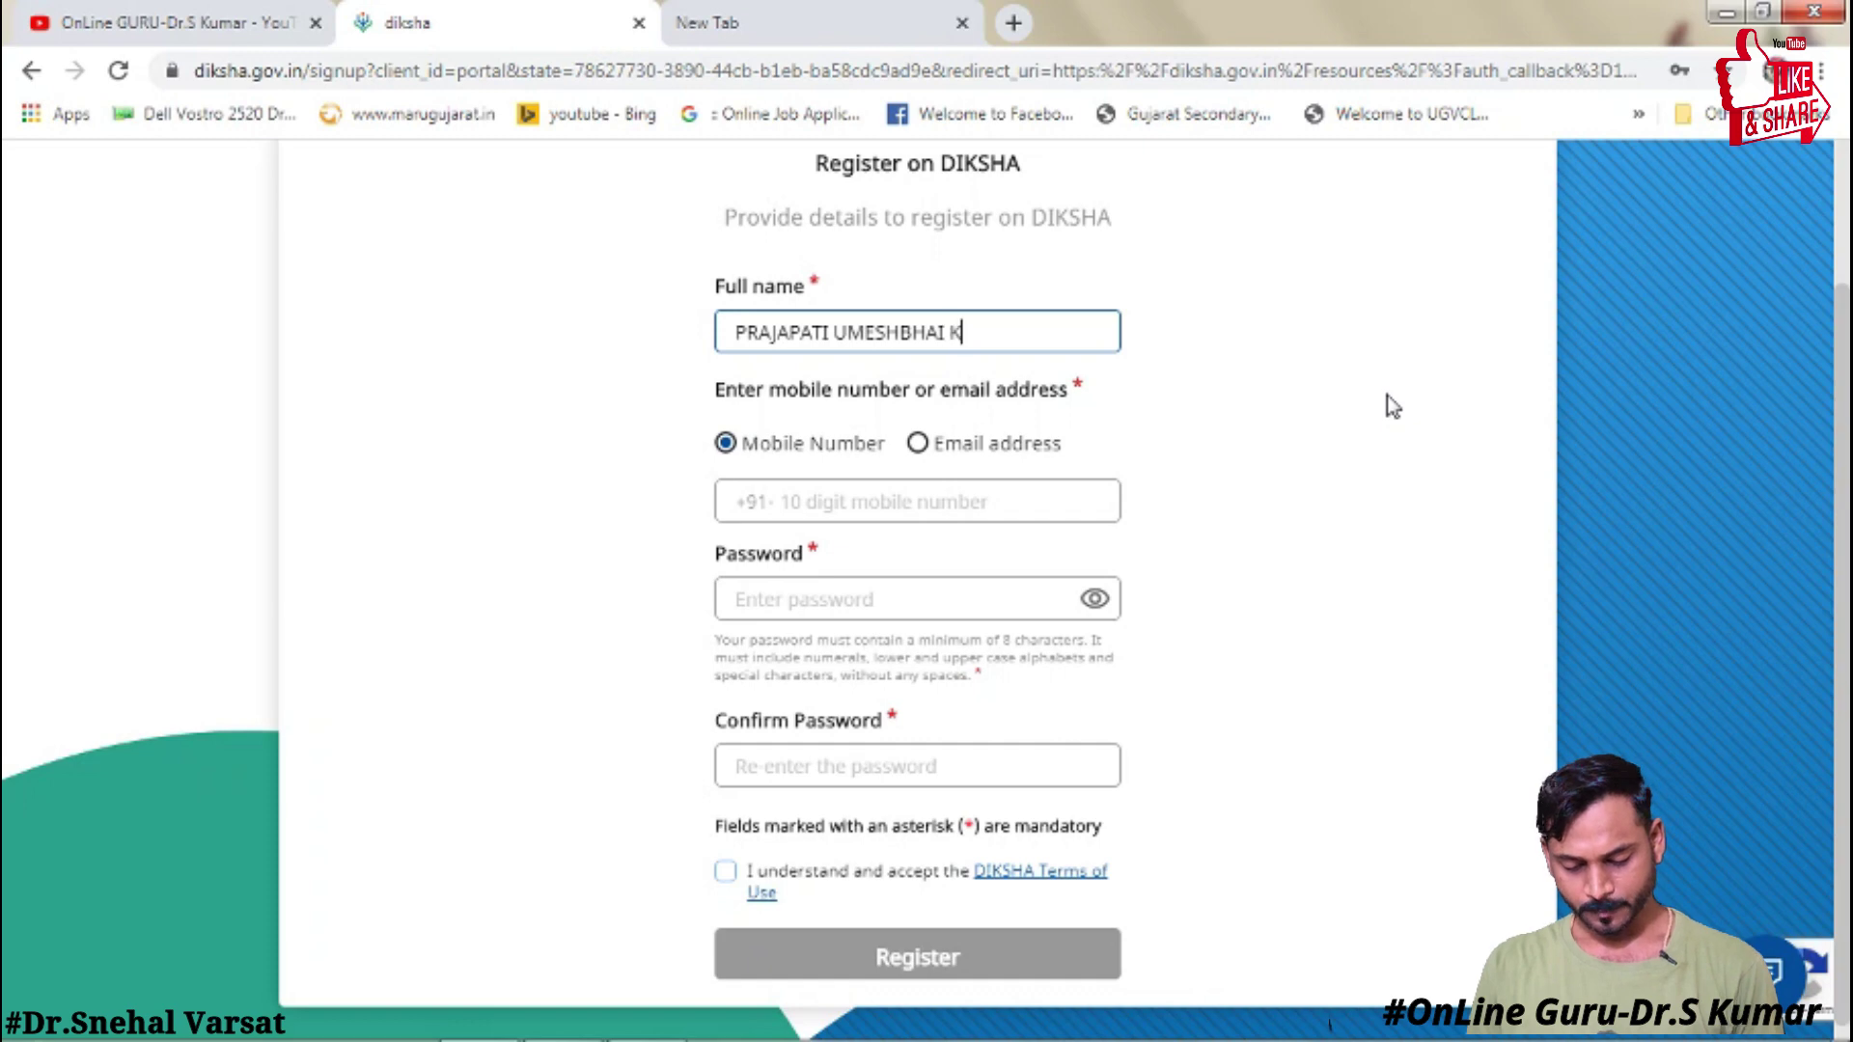
pyautogui.press('Tab')
pyautogui.press('Tab')
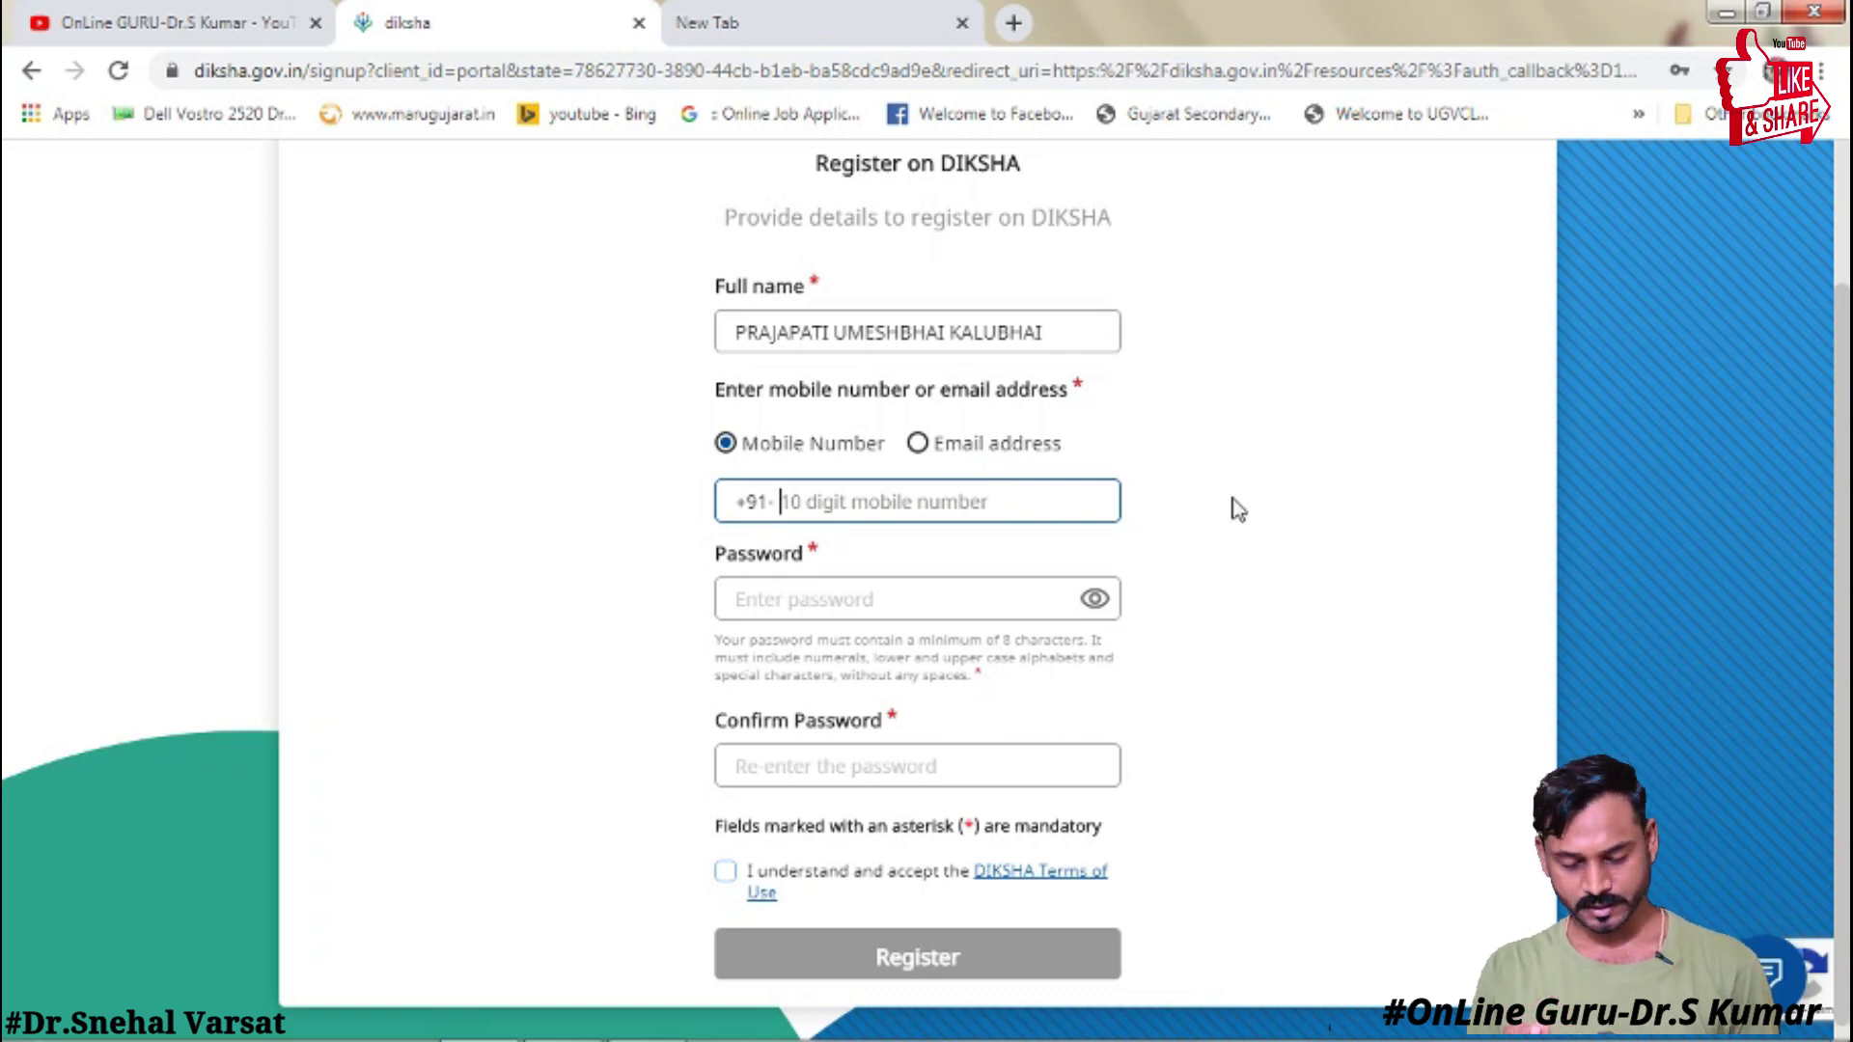
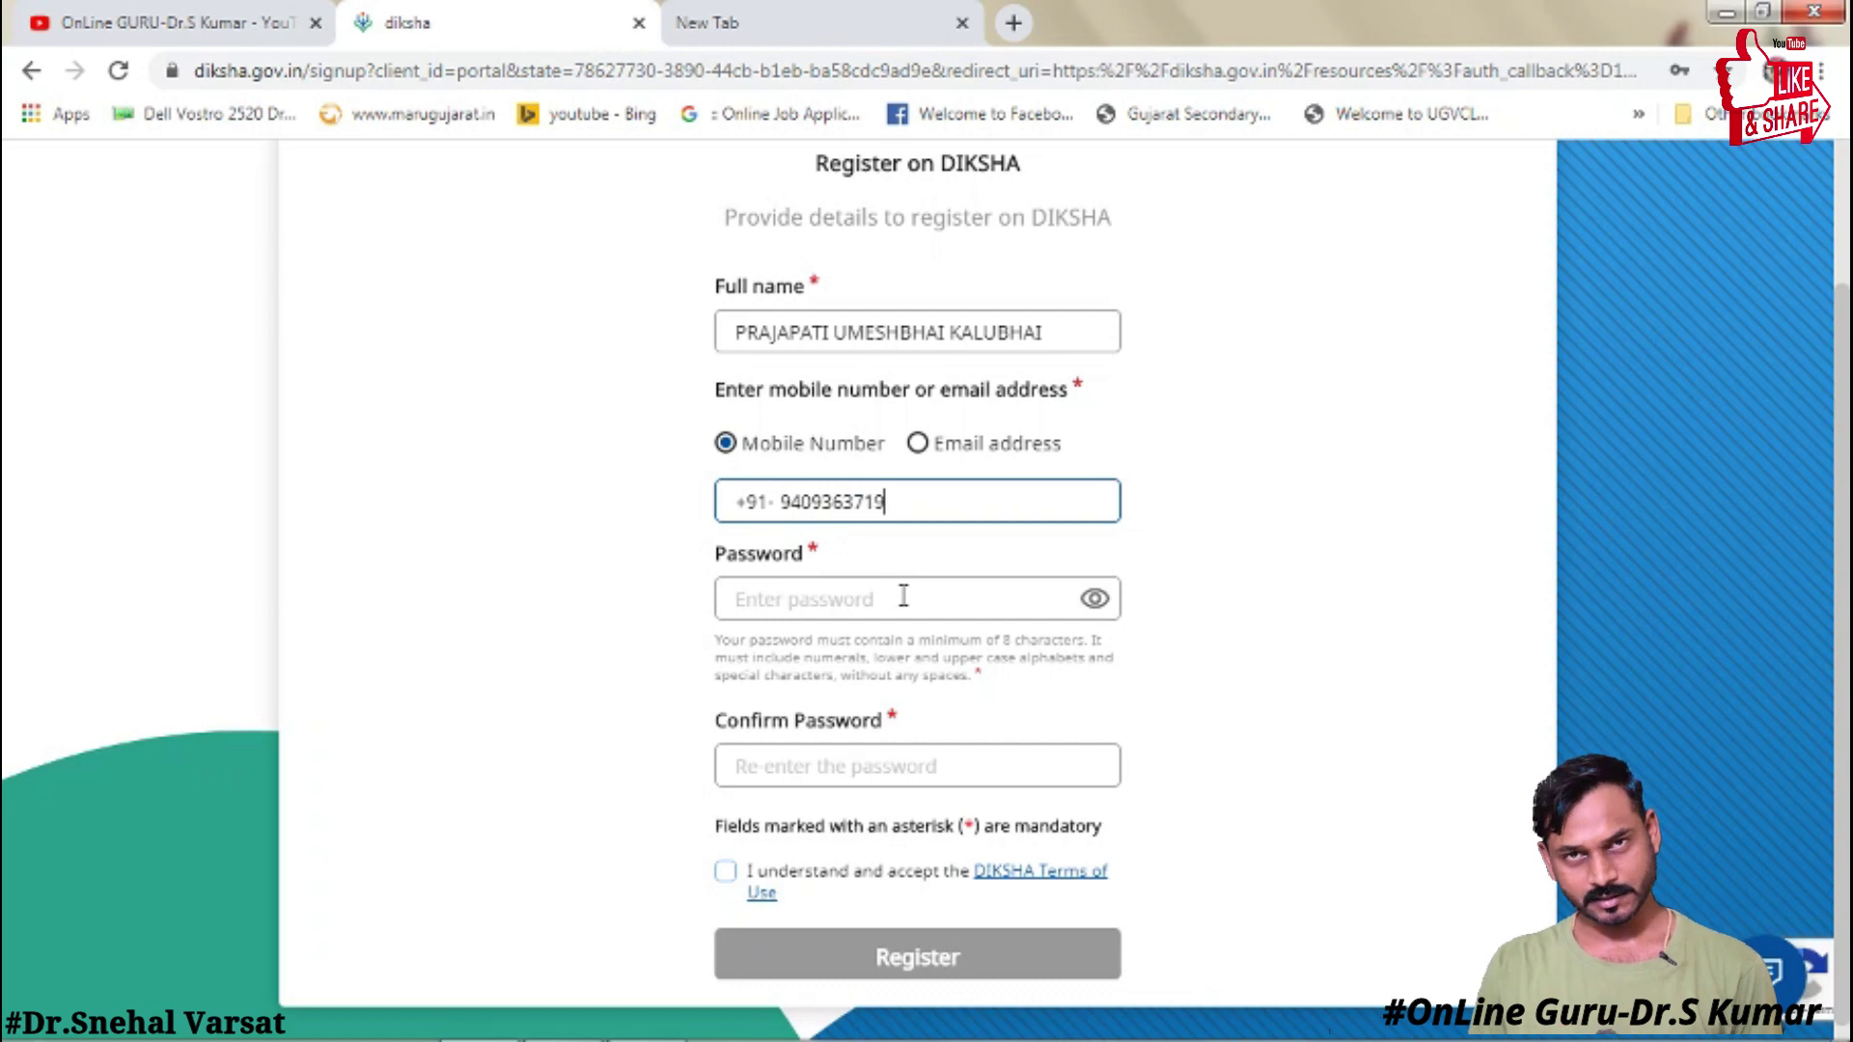
# - Set and confirm the account password, accept the Terms of Use, and submit
pyautogui.click(907, 601)
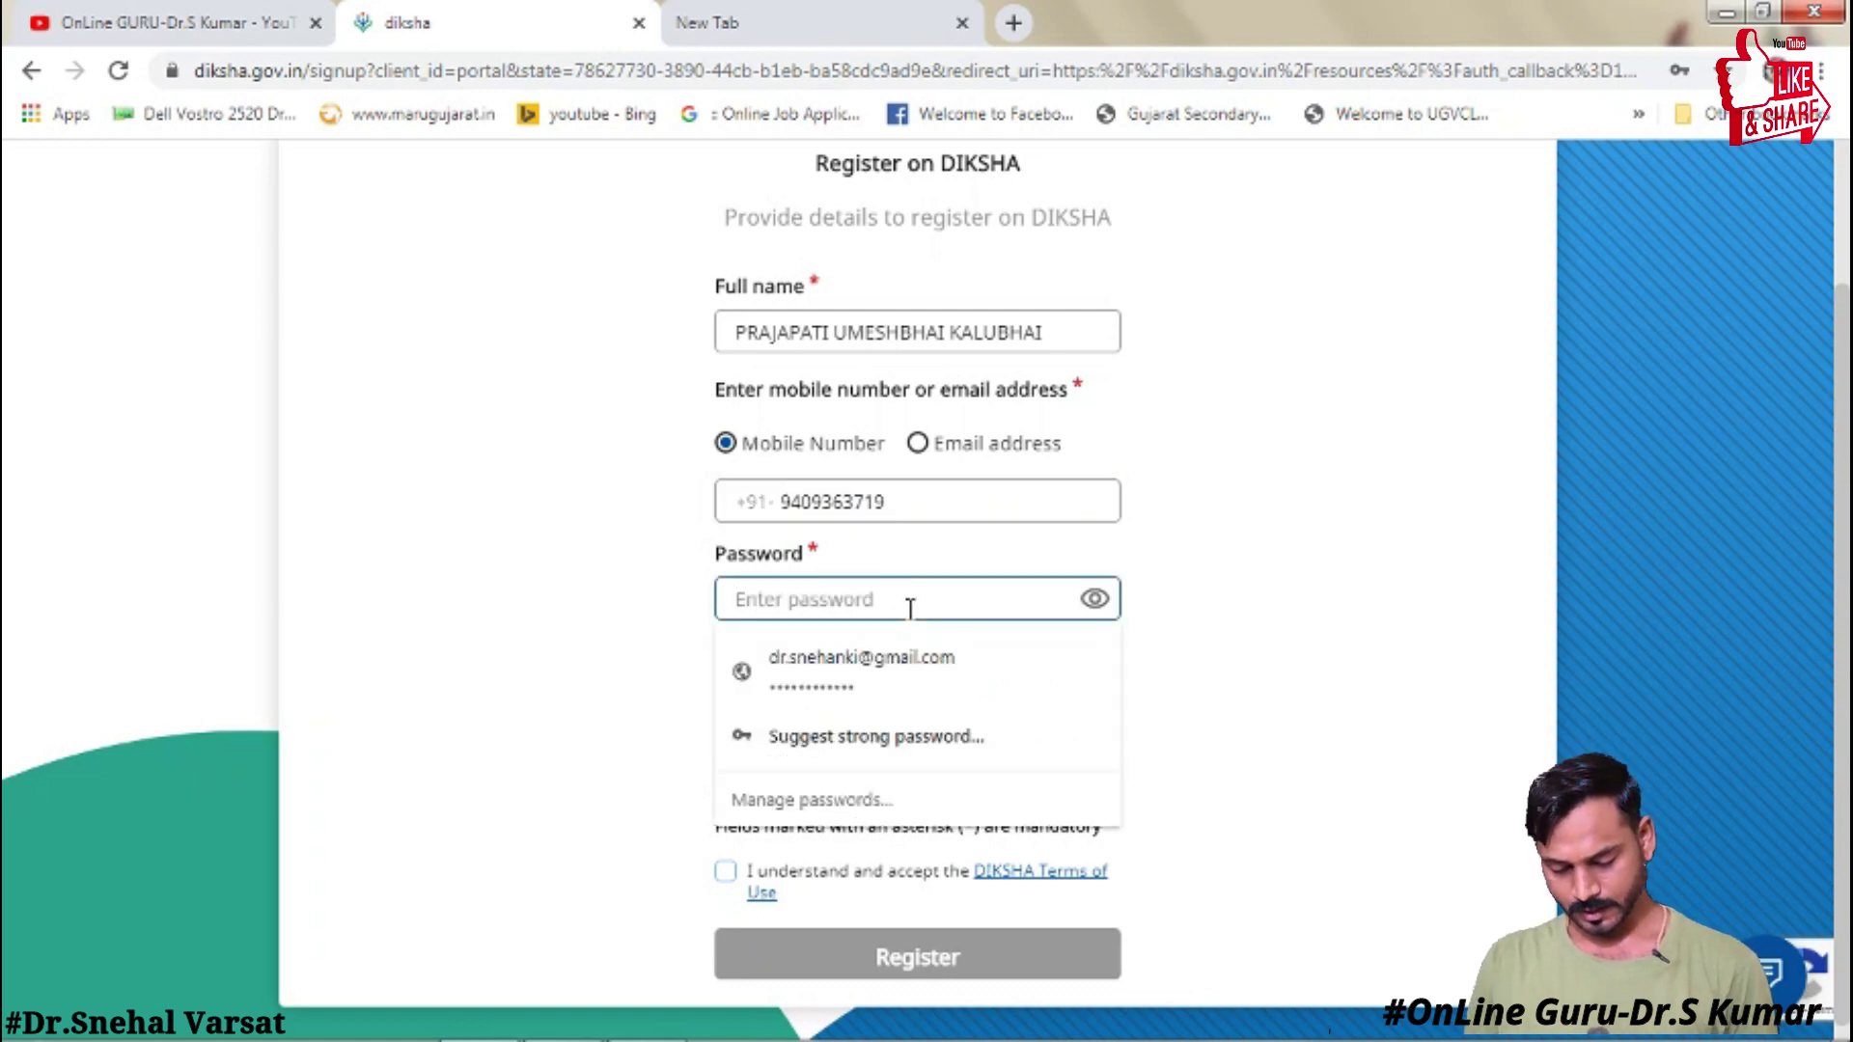
pyautogui.write('•••••••')
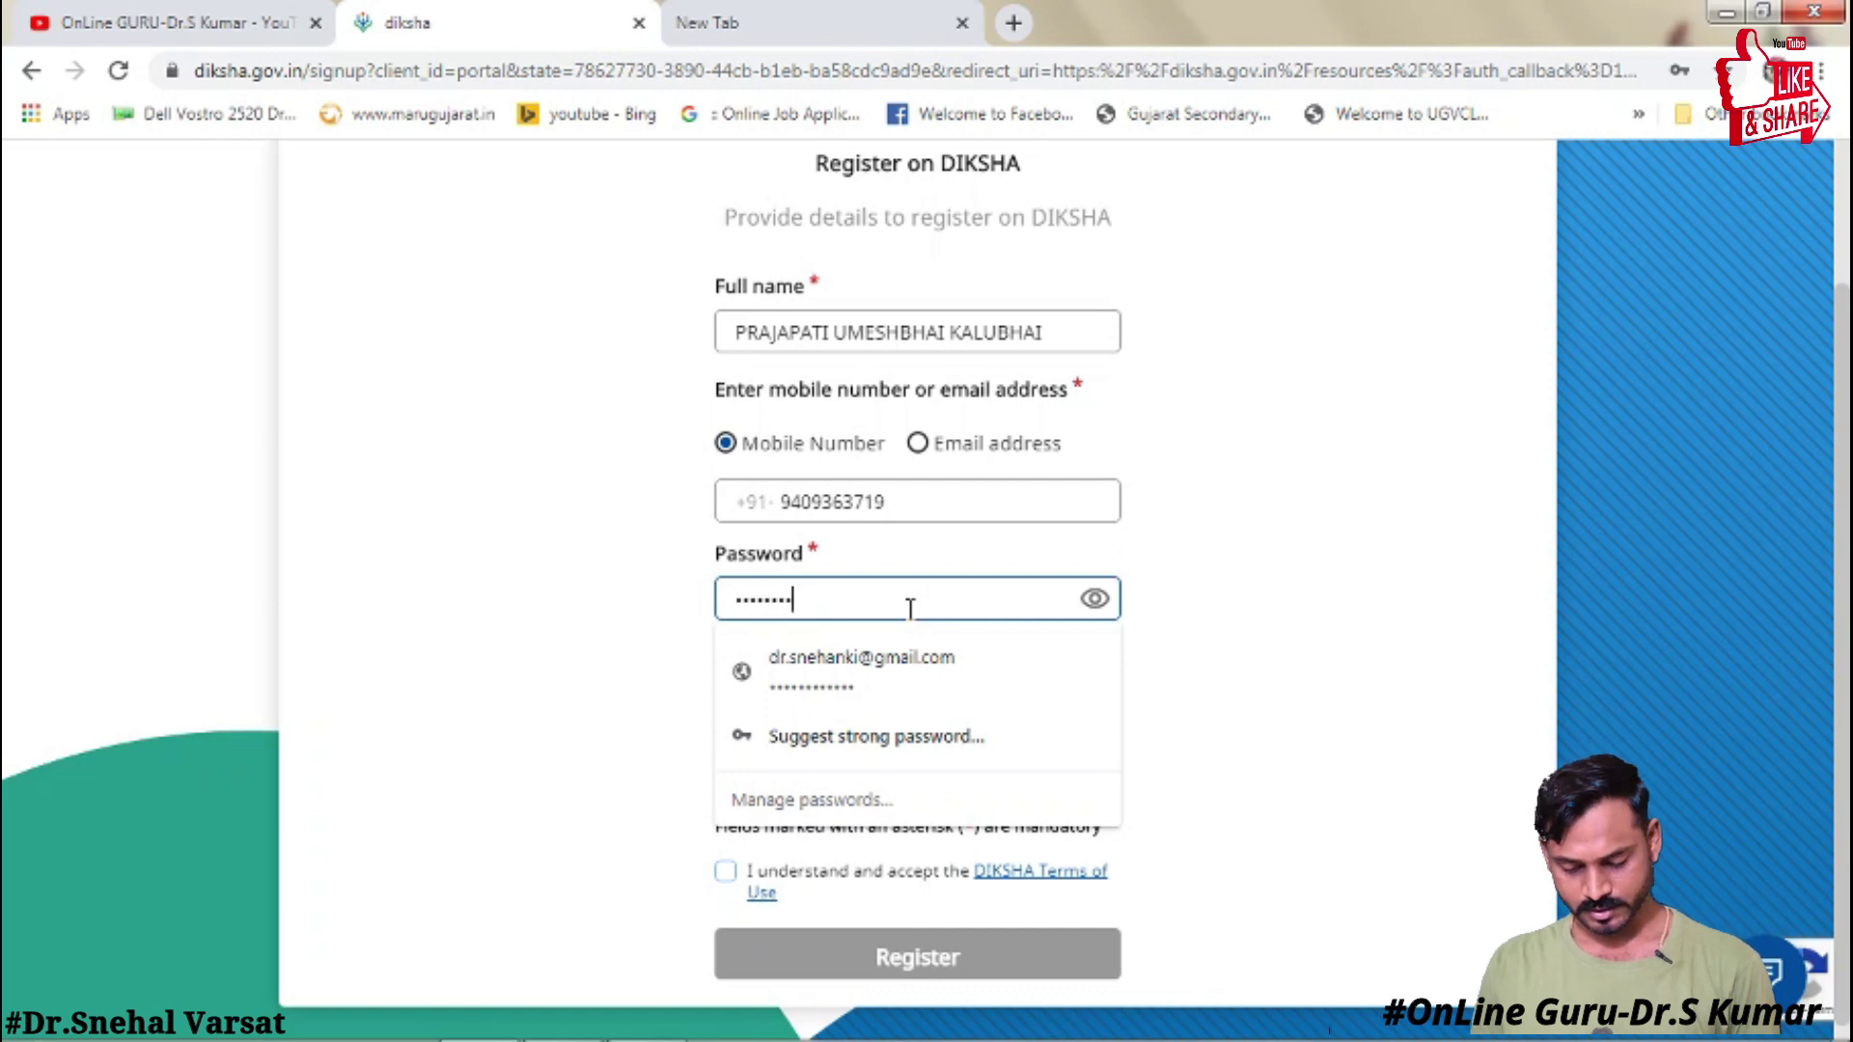
pyautogui.write('••')
pyautogui.press('Tab')
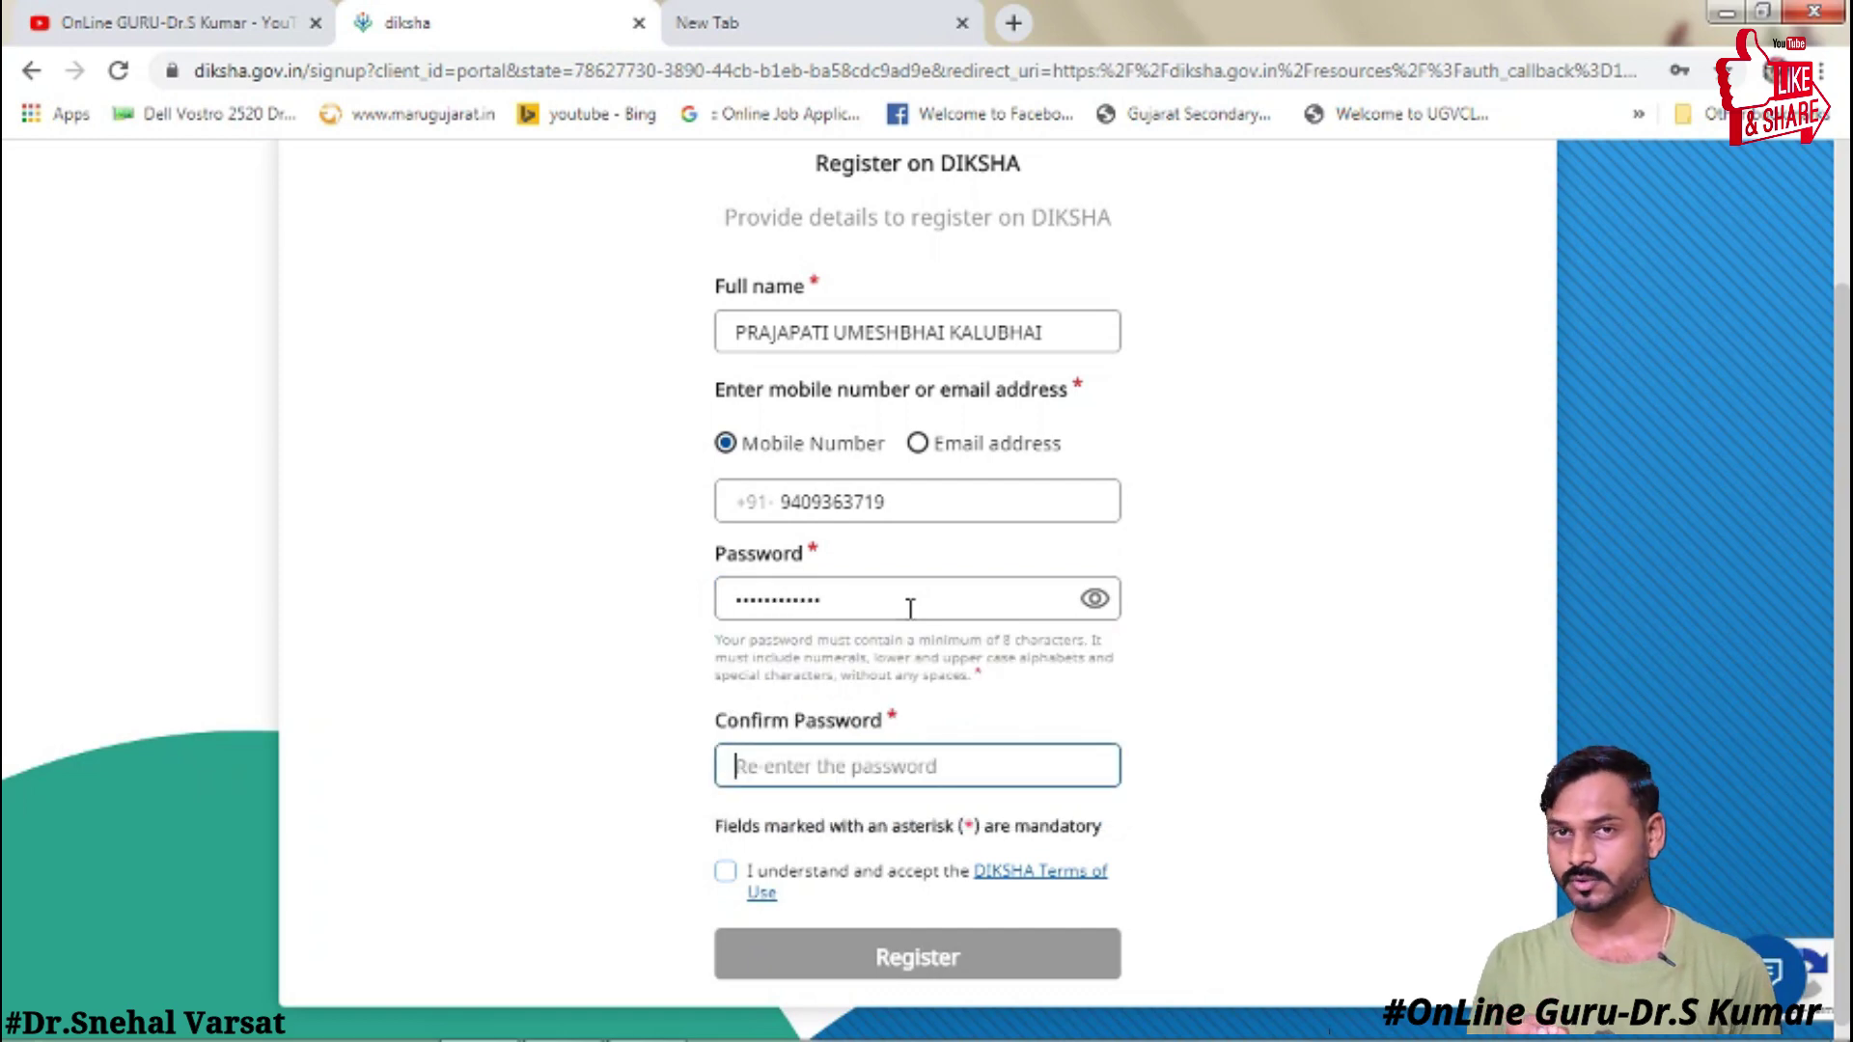
pyautogui.write('••••')
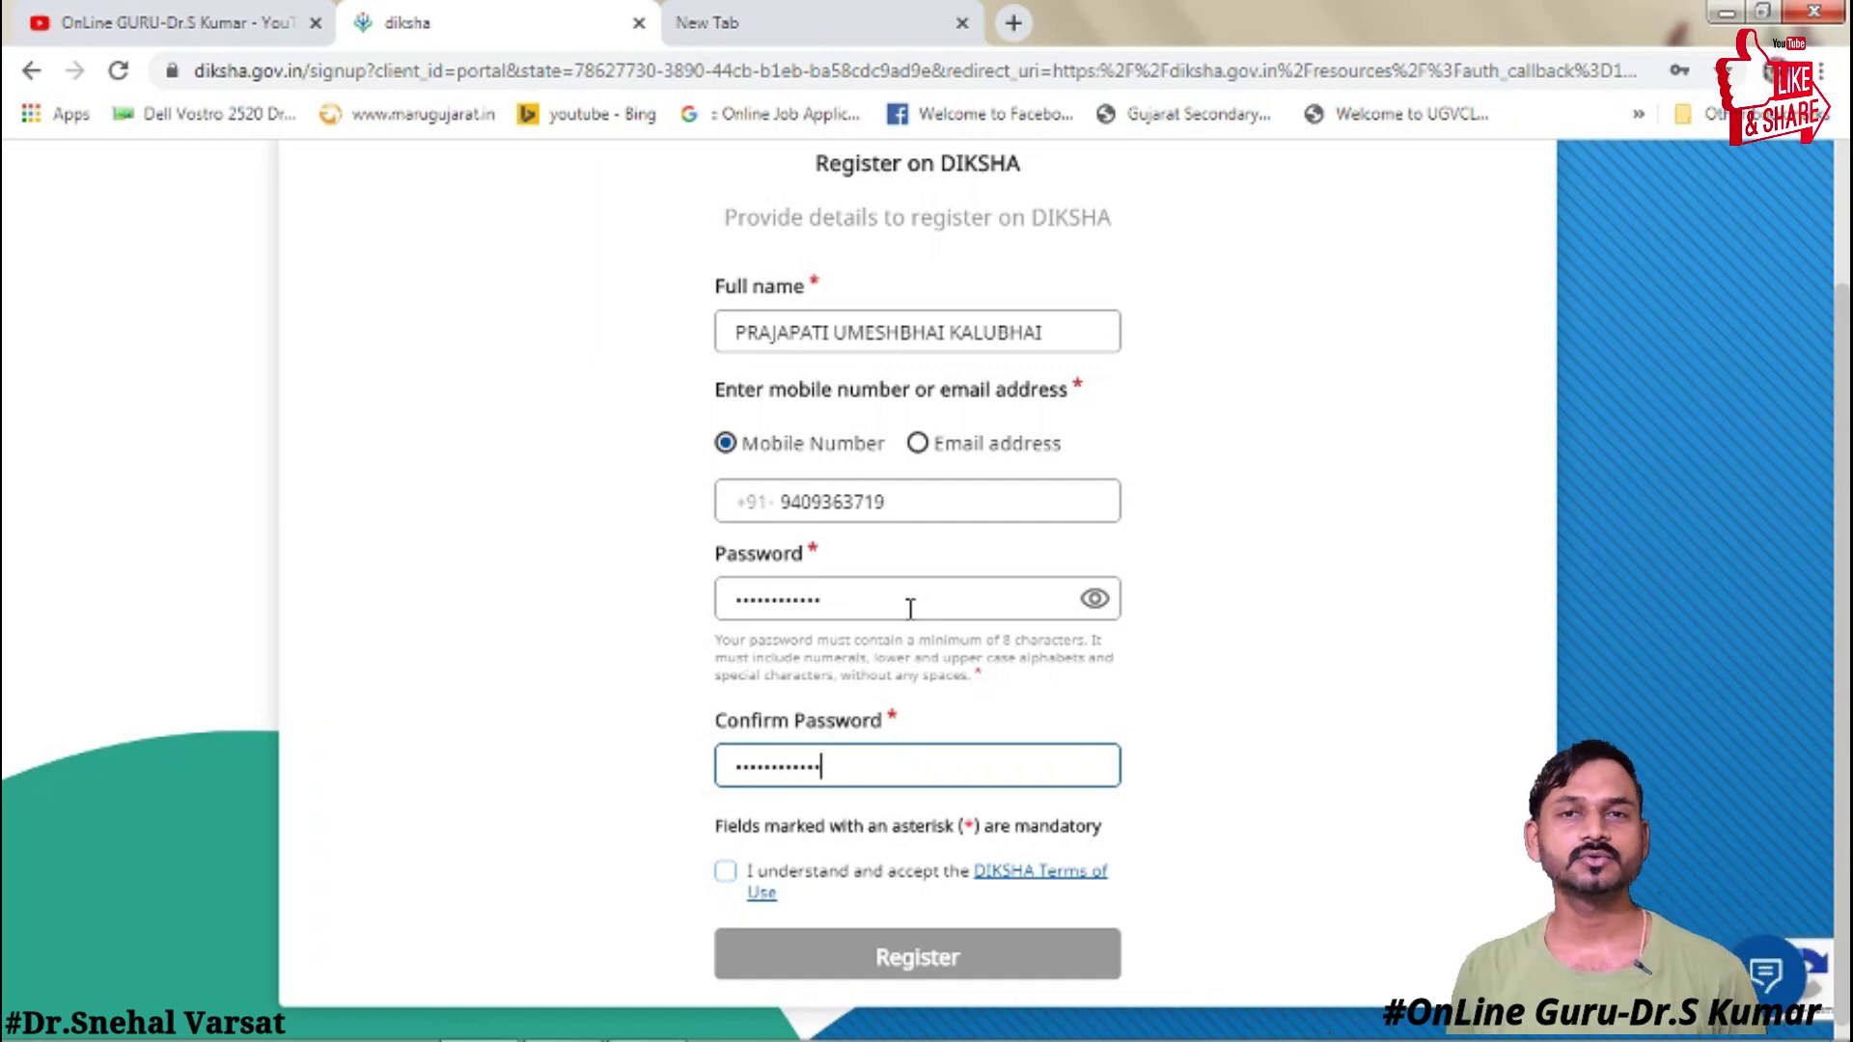
pyautogui.click(727, 873)
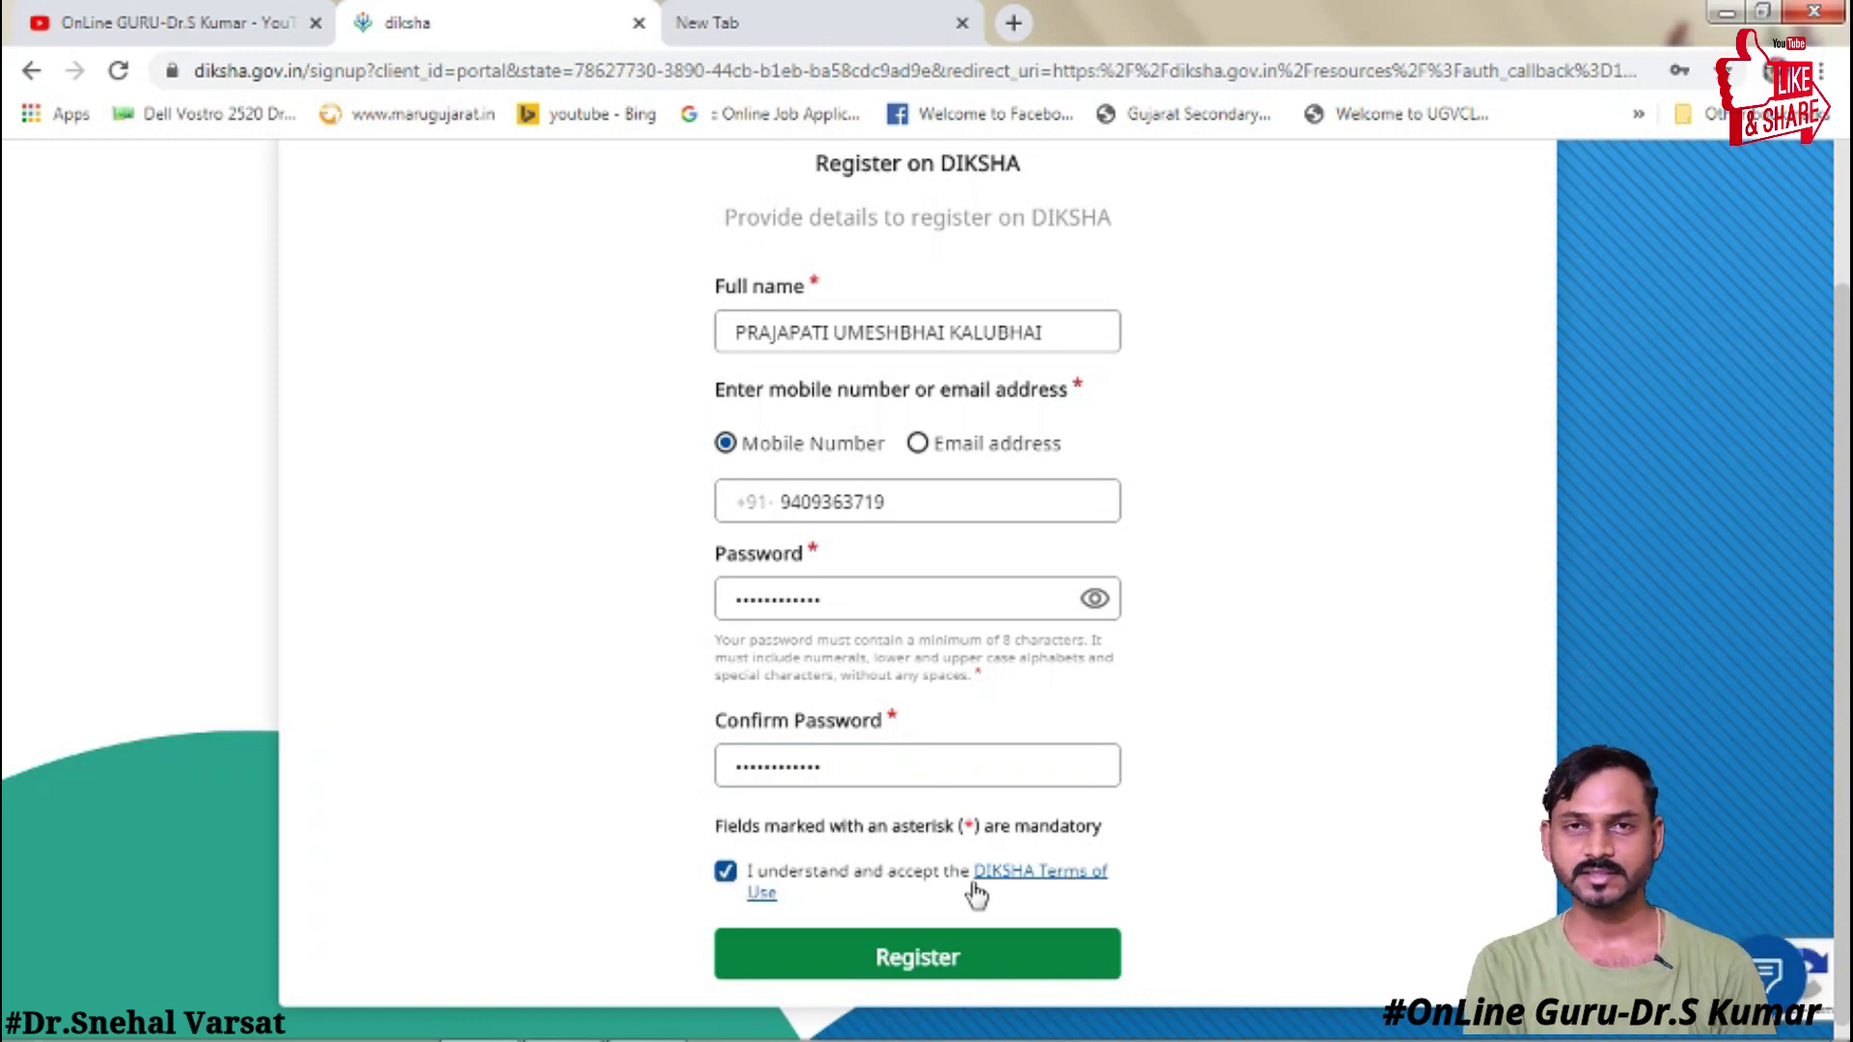
pyautogui.click(912, 960)
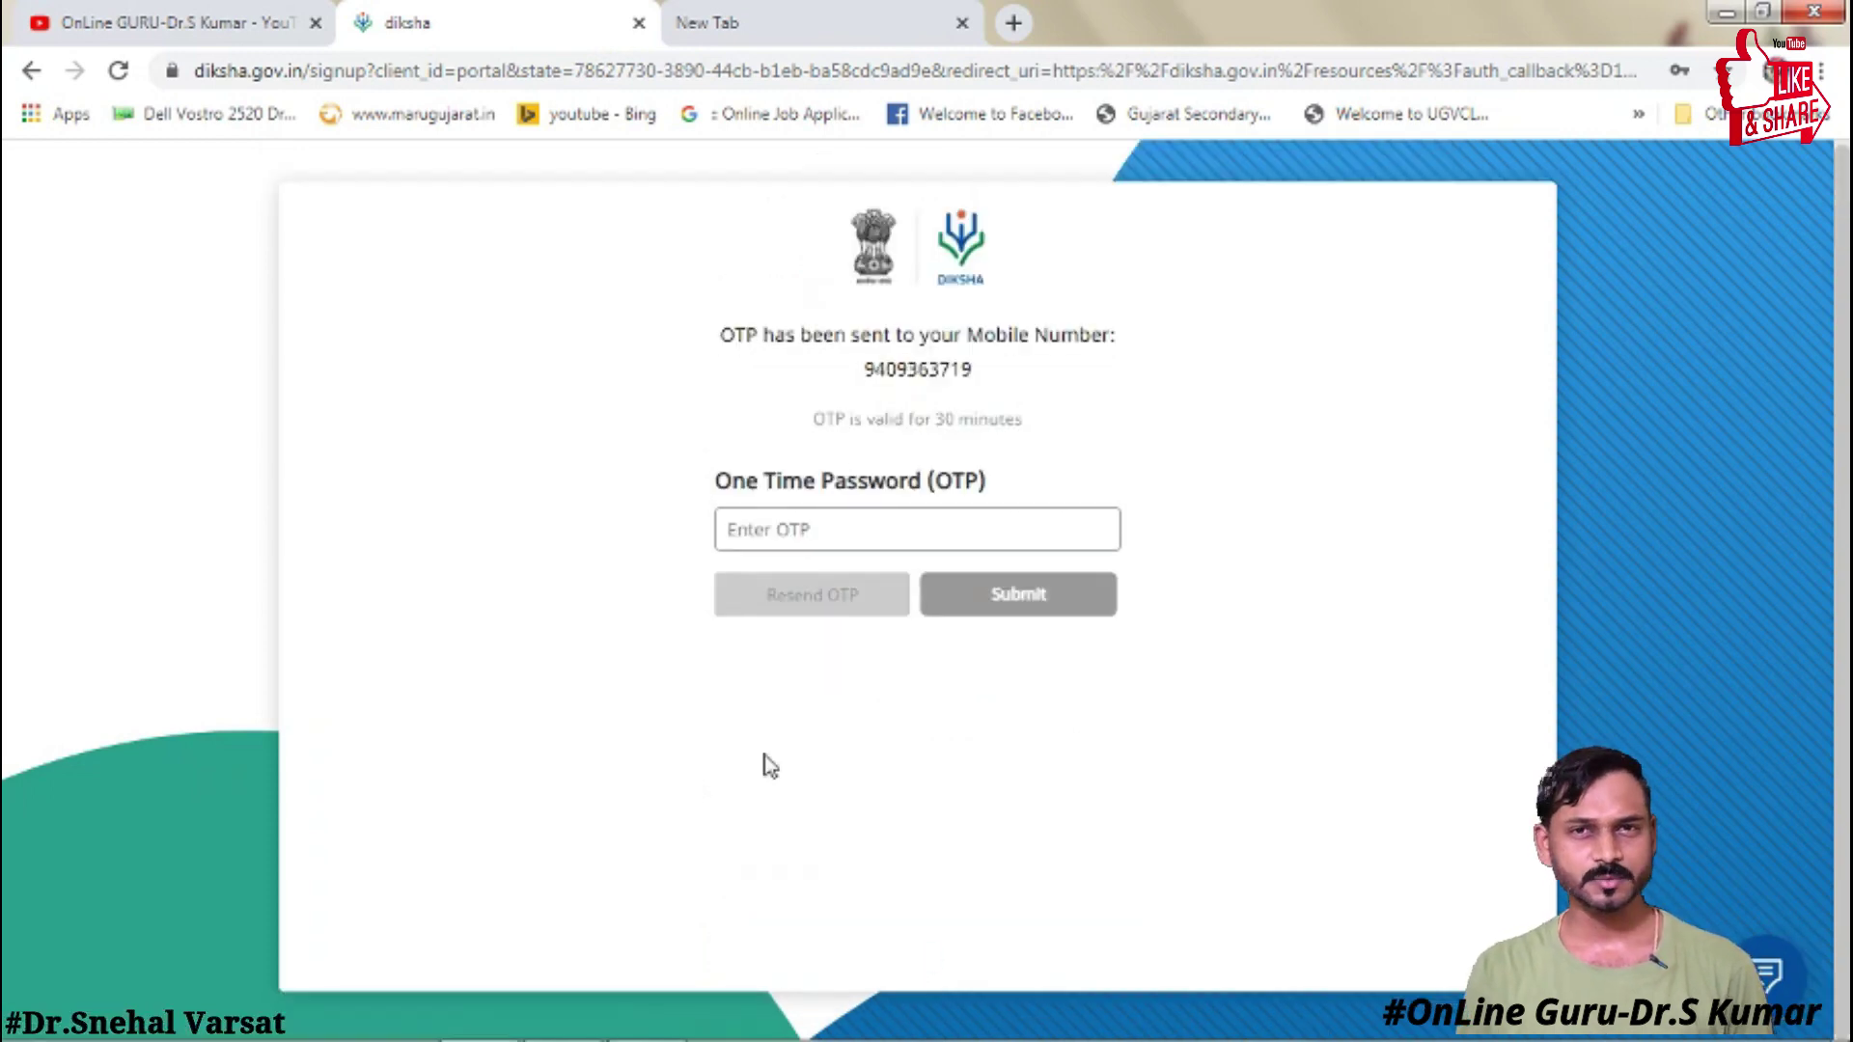
# - Enter the one-time password received on the mobile and log into DIKSHA
pyautogui.click(770, 526)
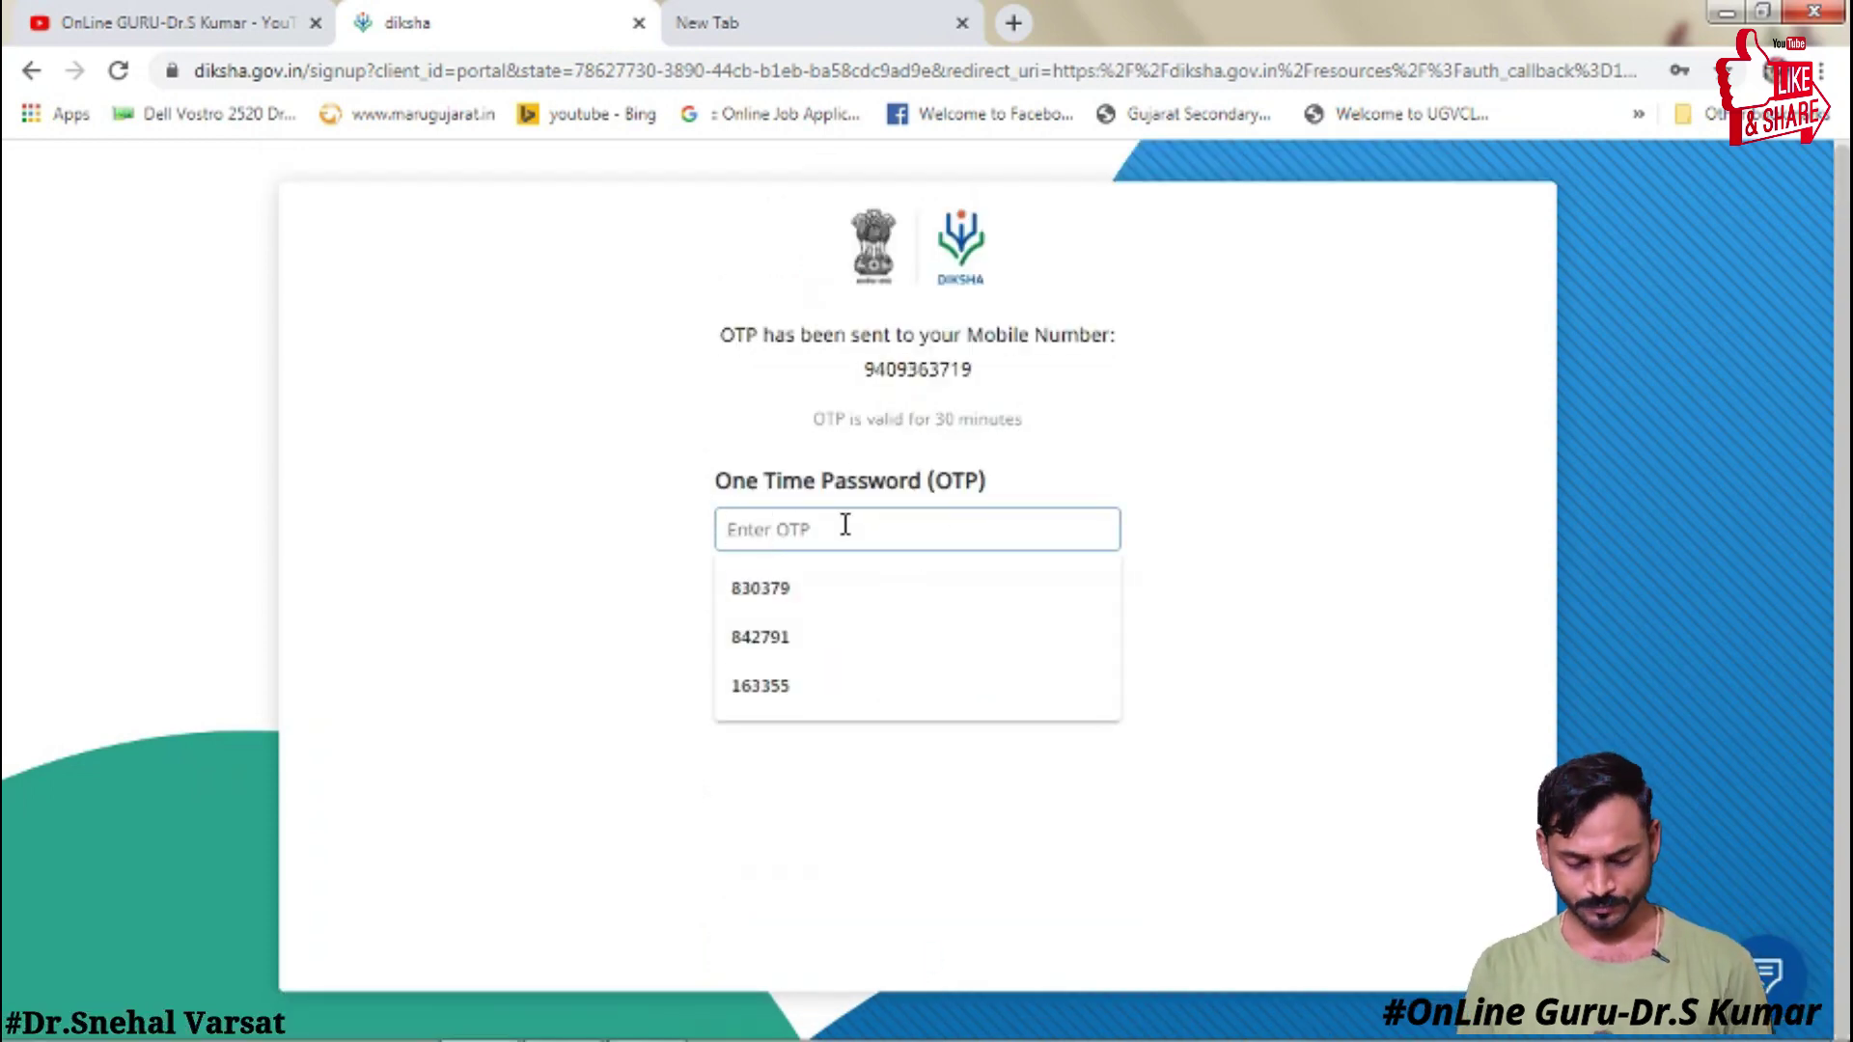
pyautogui.click(830, 591)
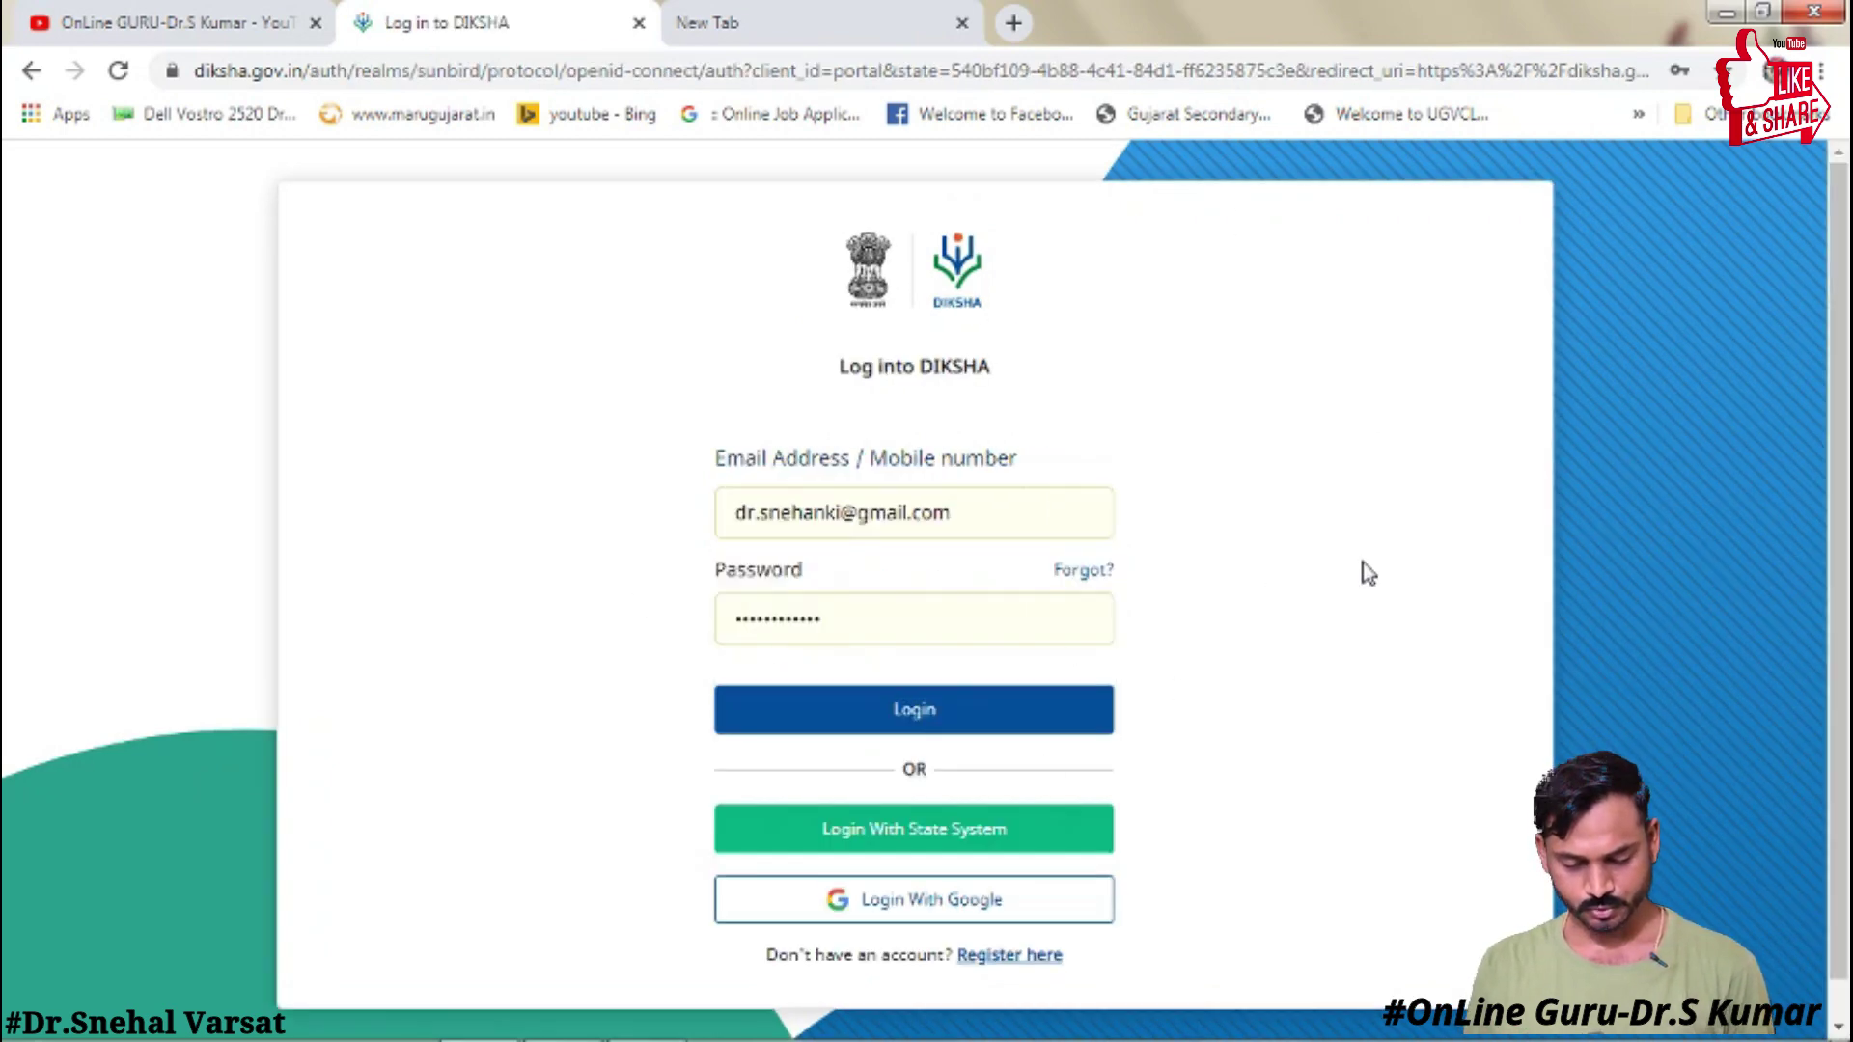
pyautogui.click(900, 719)
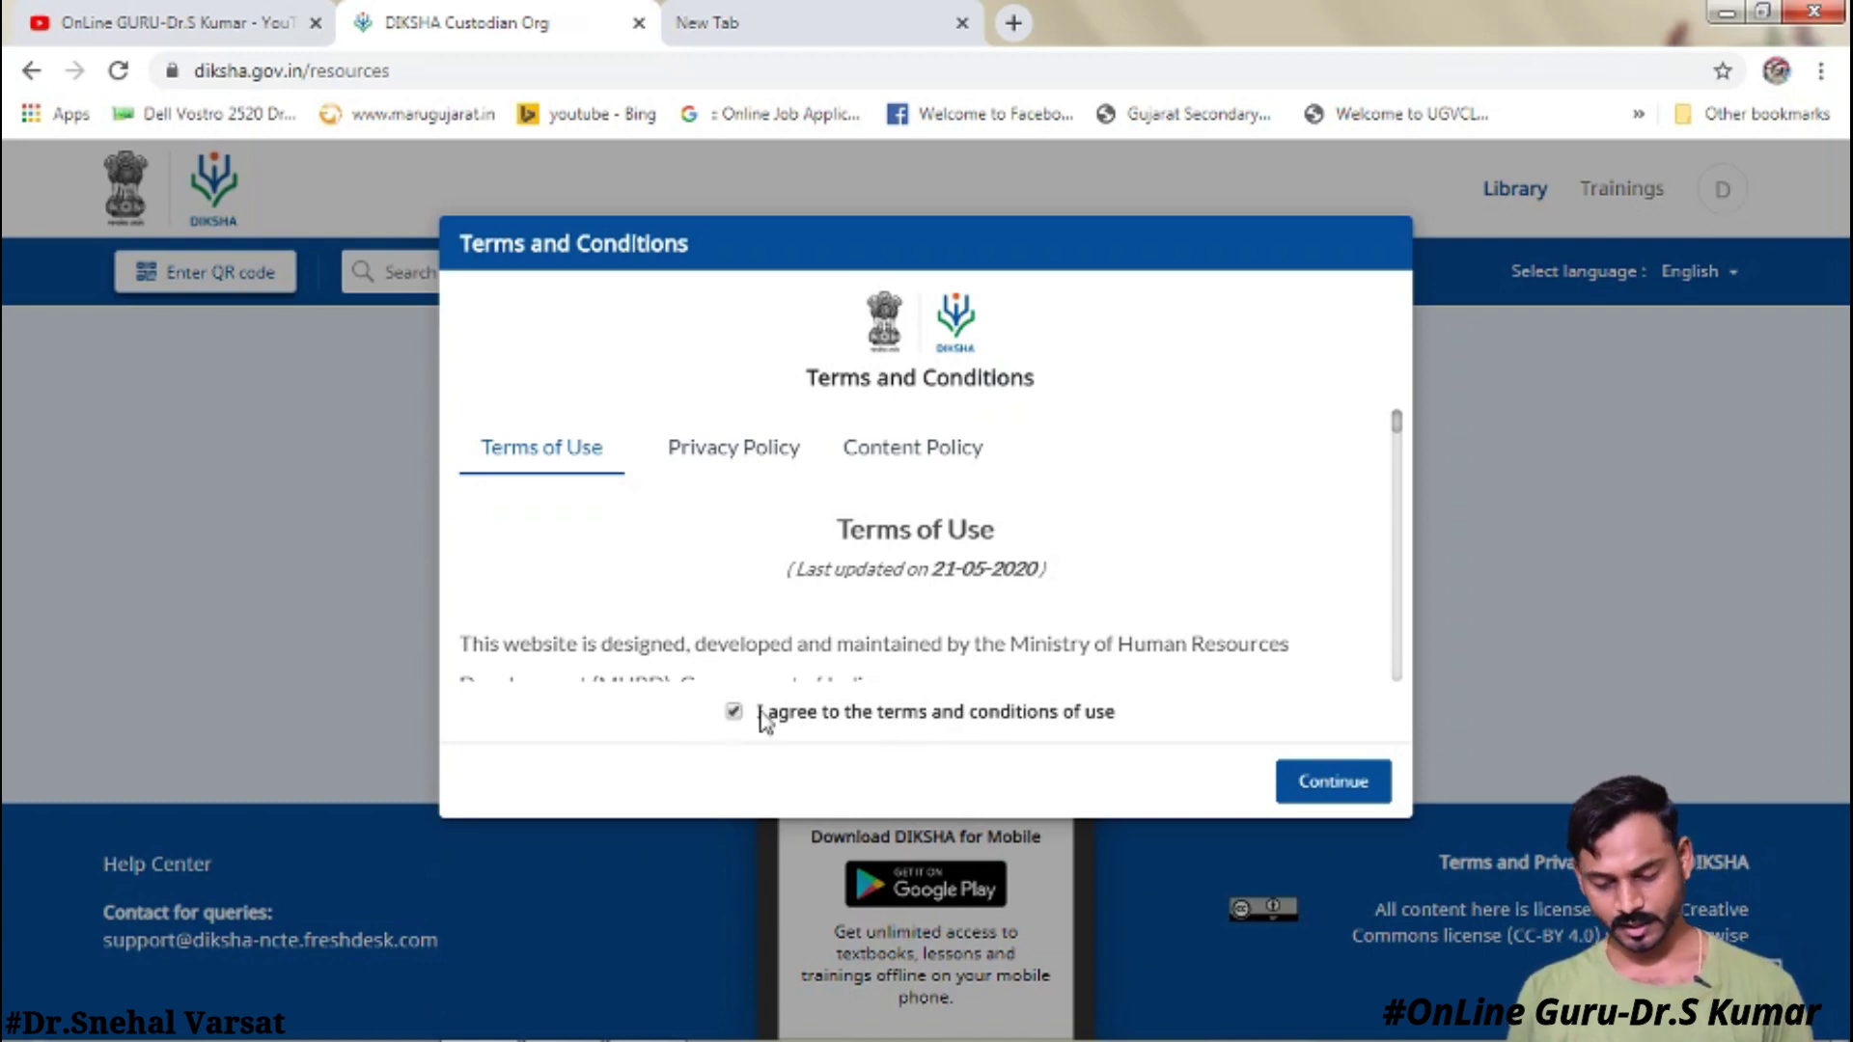
# - Accept the terms prompt and go to the Trainings section
pyautogui.click(1299, 786)
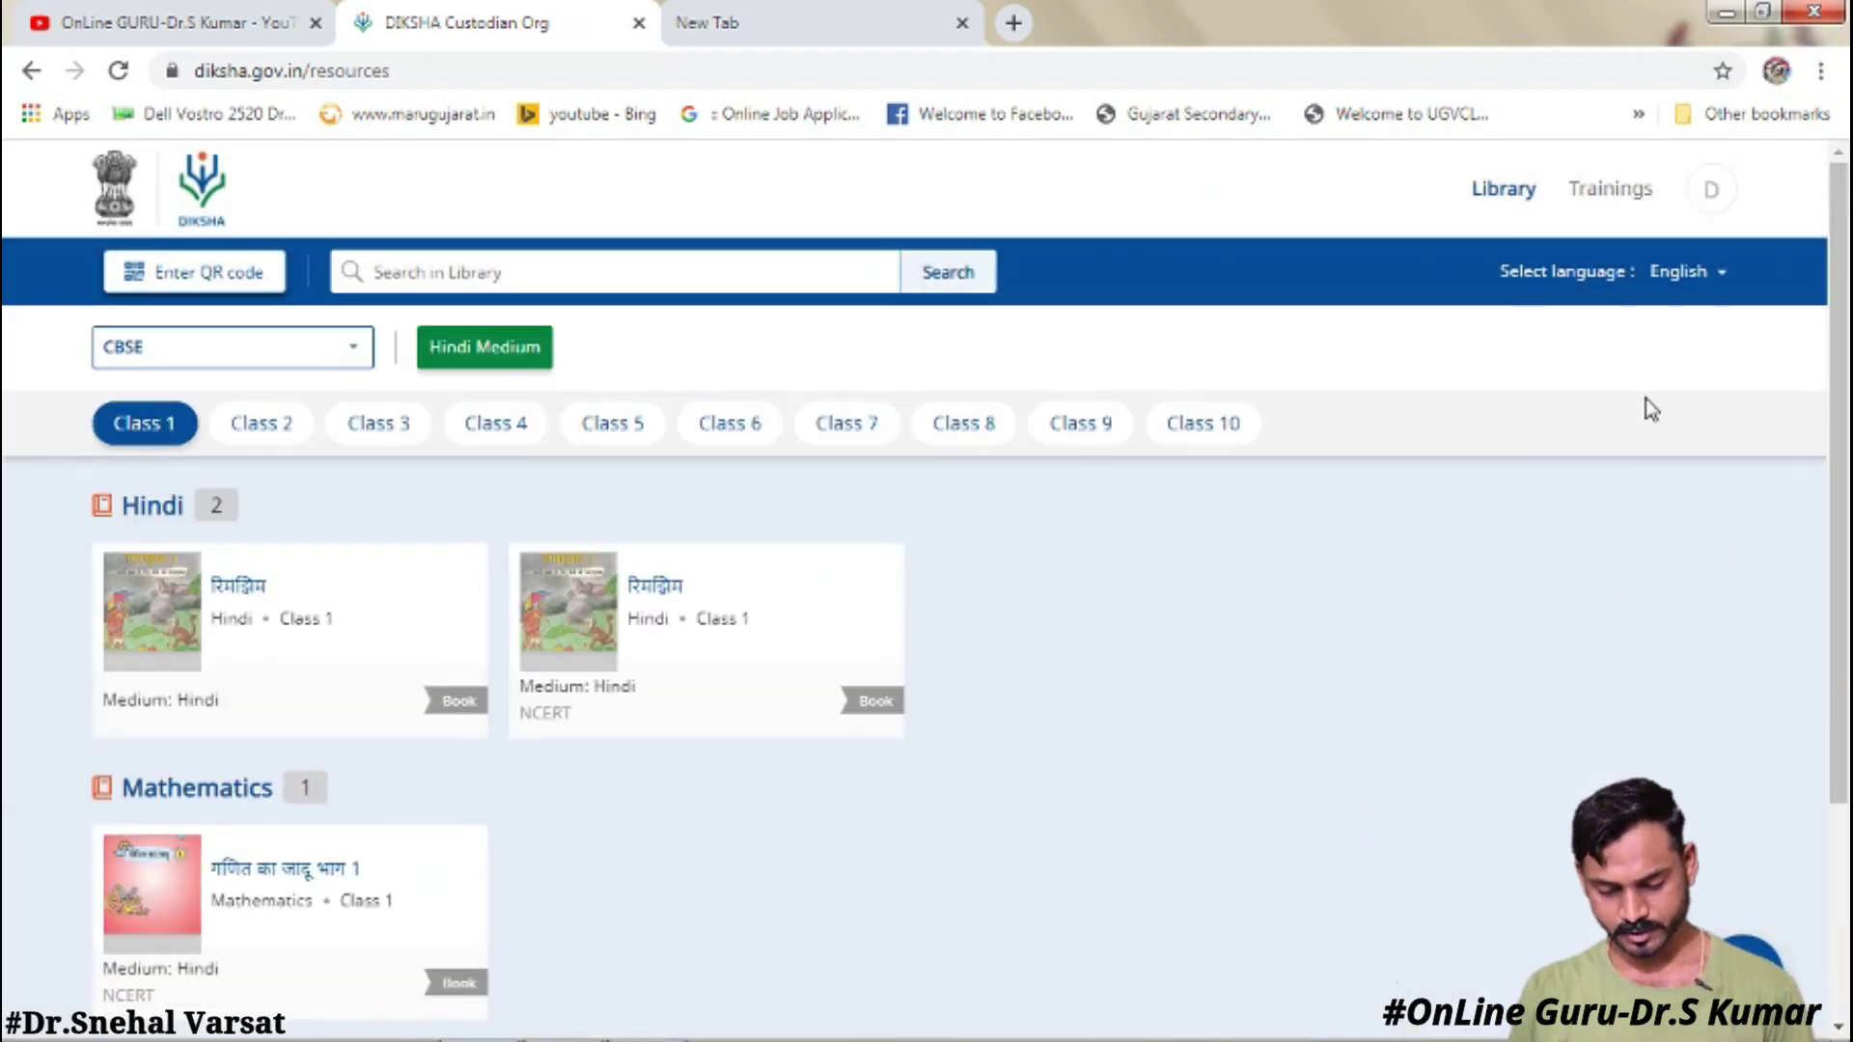
pyautogui.click(1614, 196)
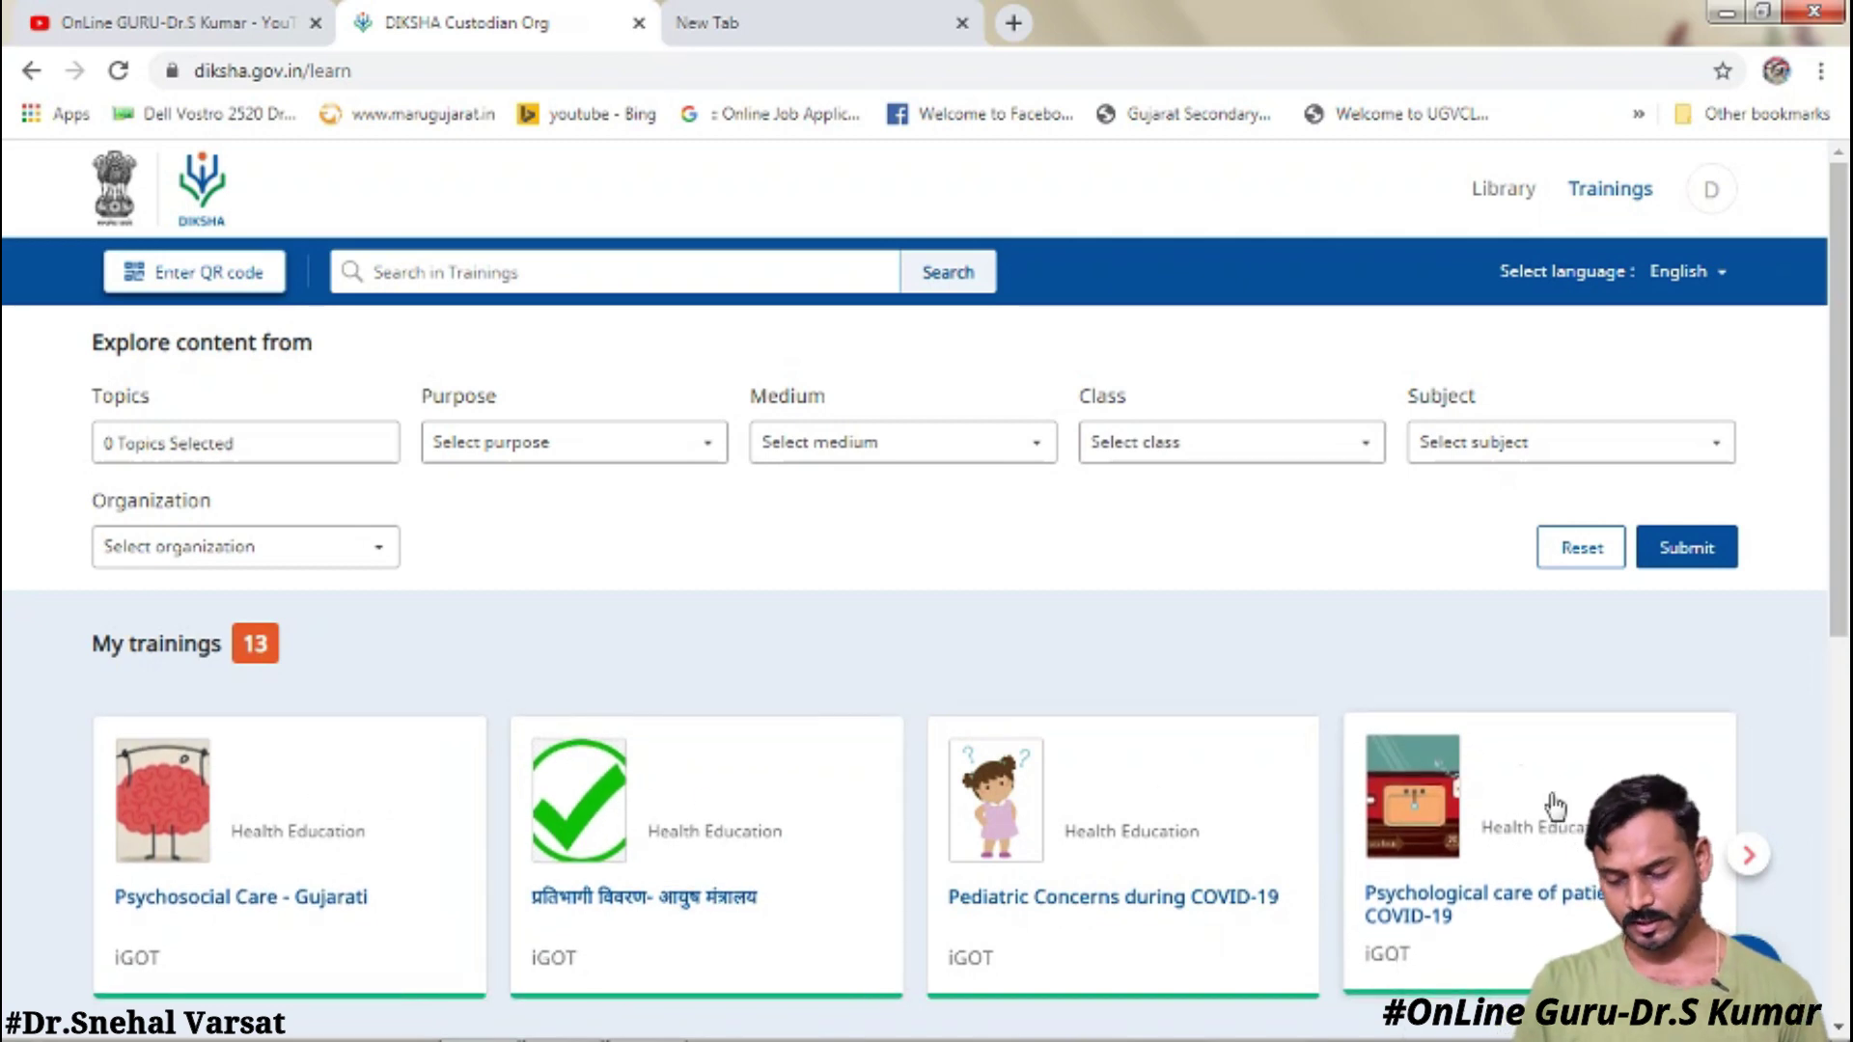
# - Search trainings for 'BASIC COVID' and open the Basics of COVID-19 - Gujarati course
pyautogui.click(593, 272)
pyautogui.write('BASIC')
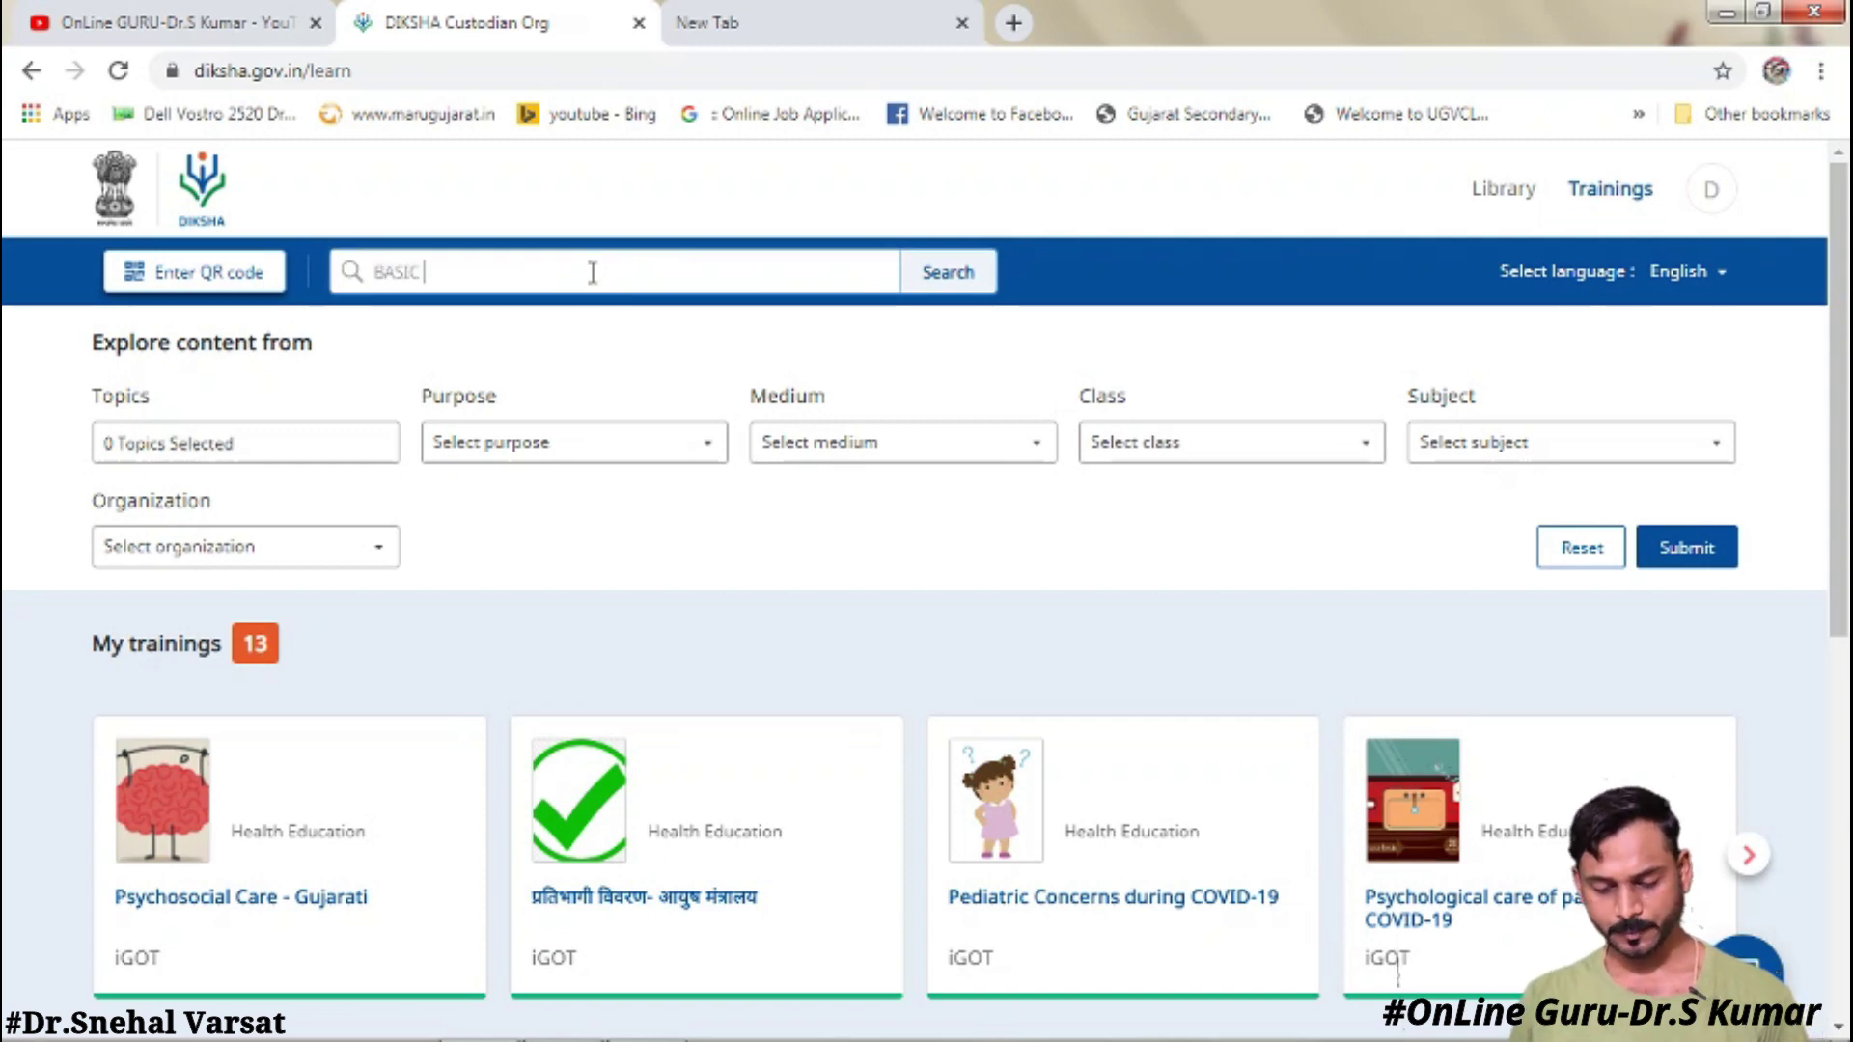
pyautogui.write(' COVID')
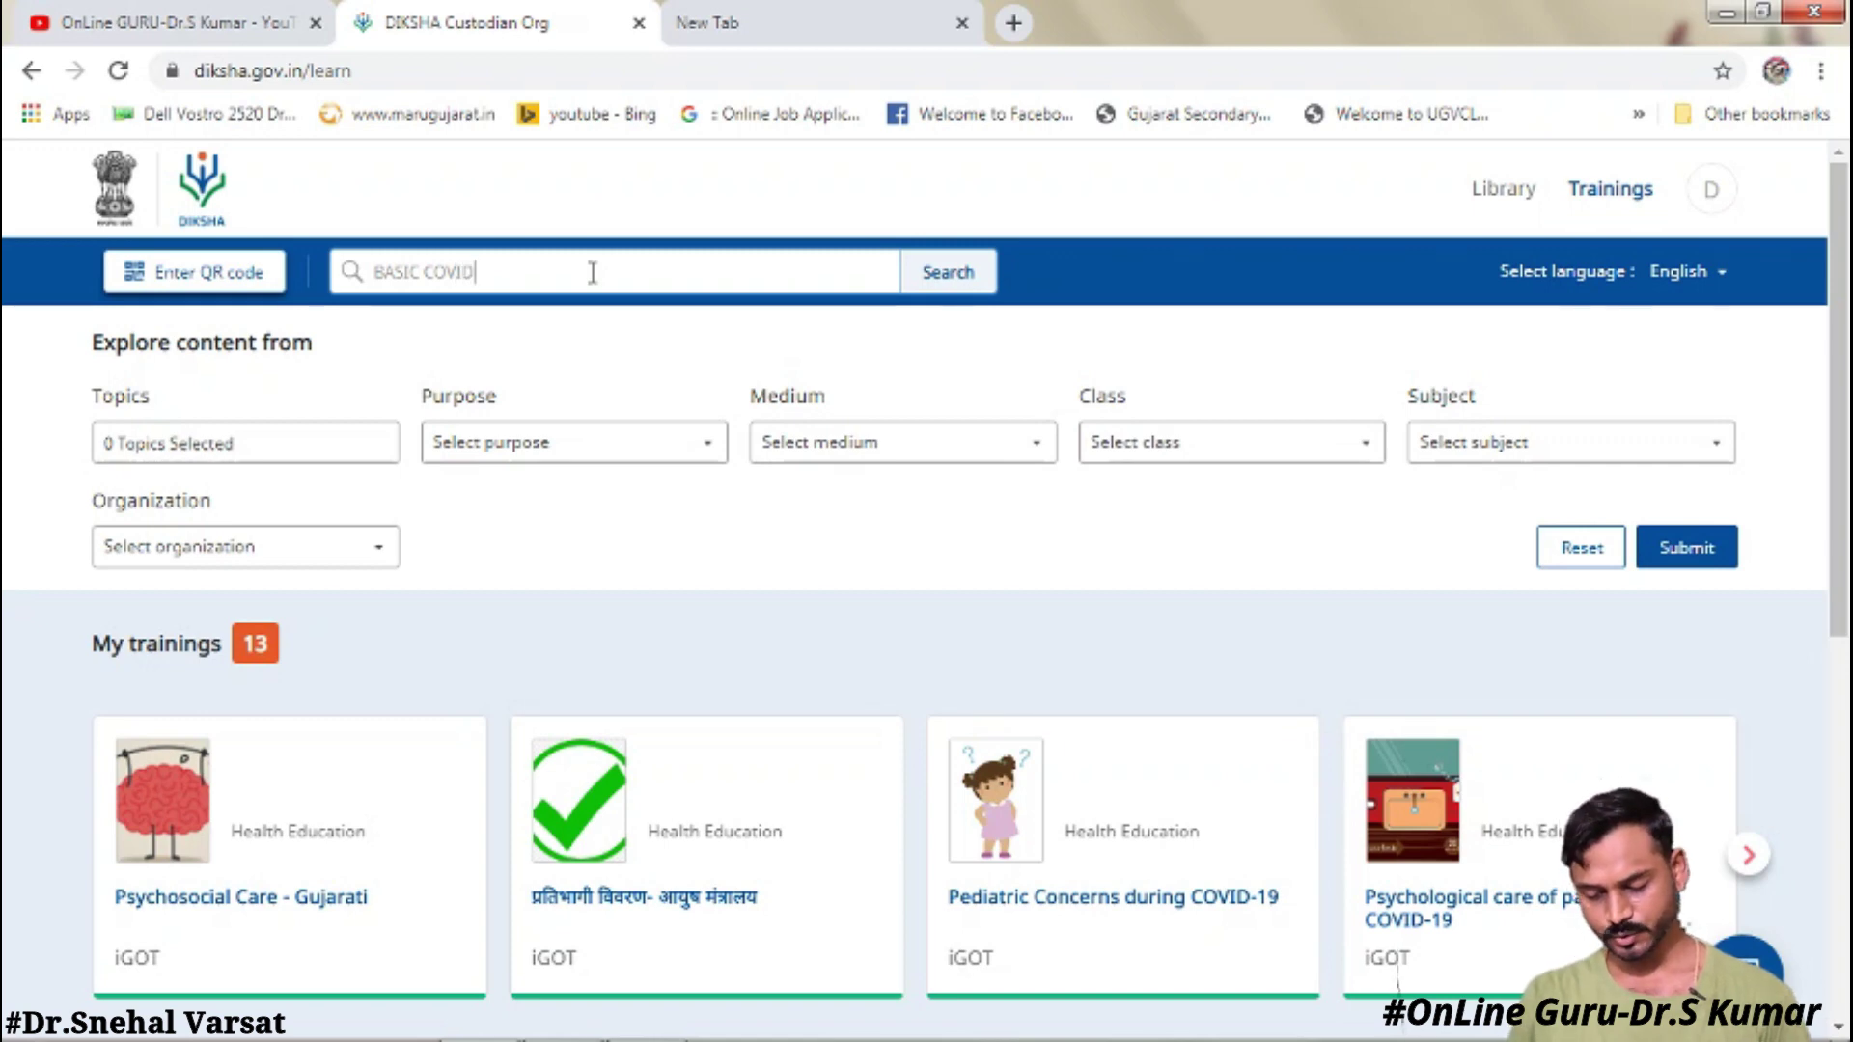
pyautogui.click(1205, 462)
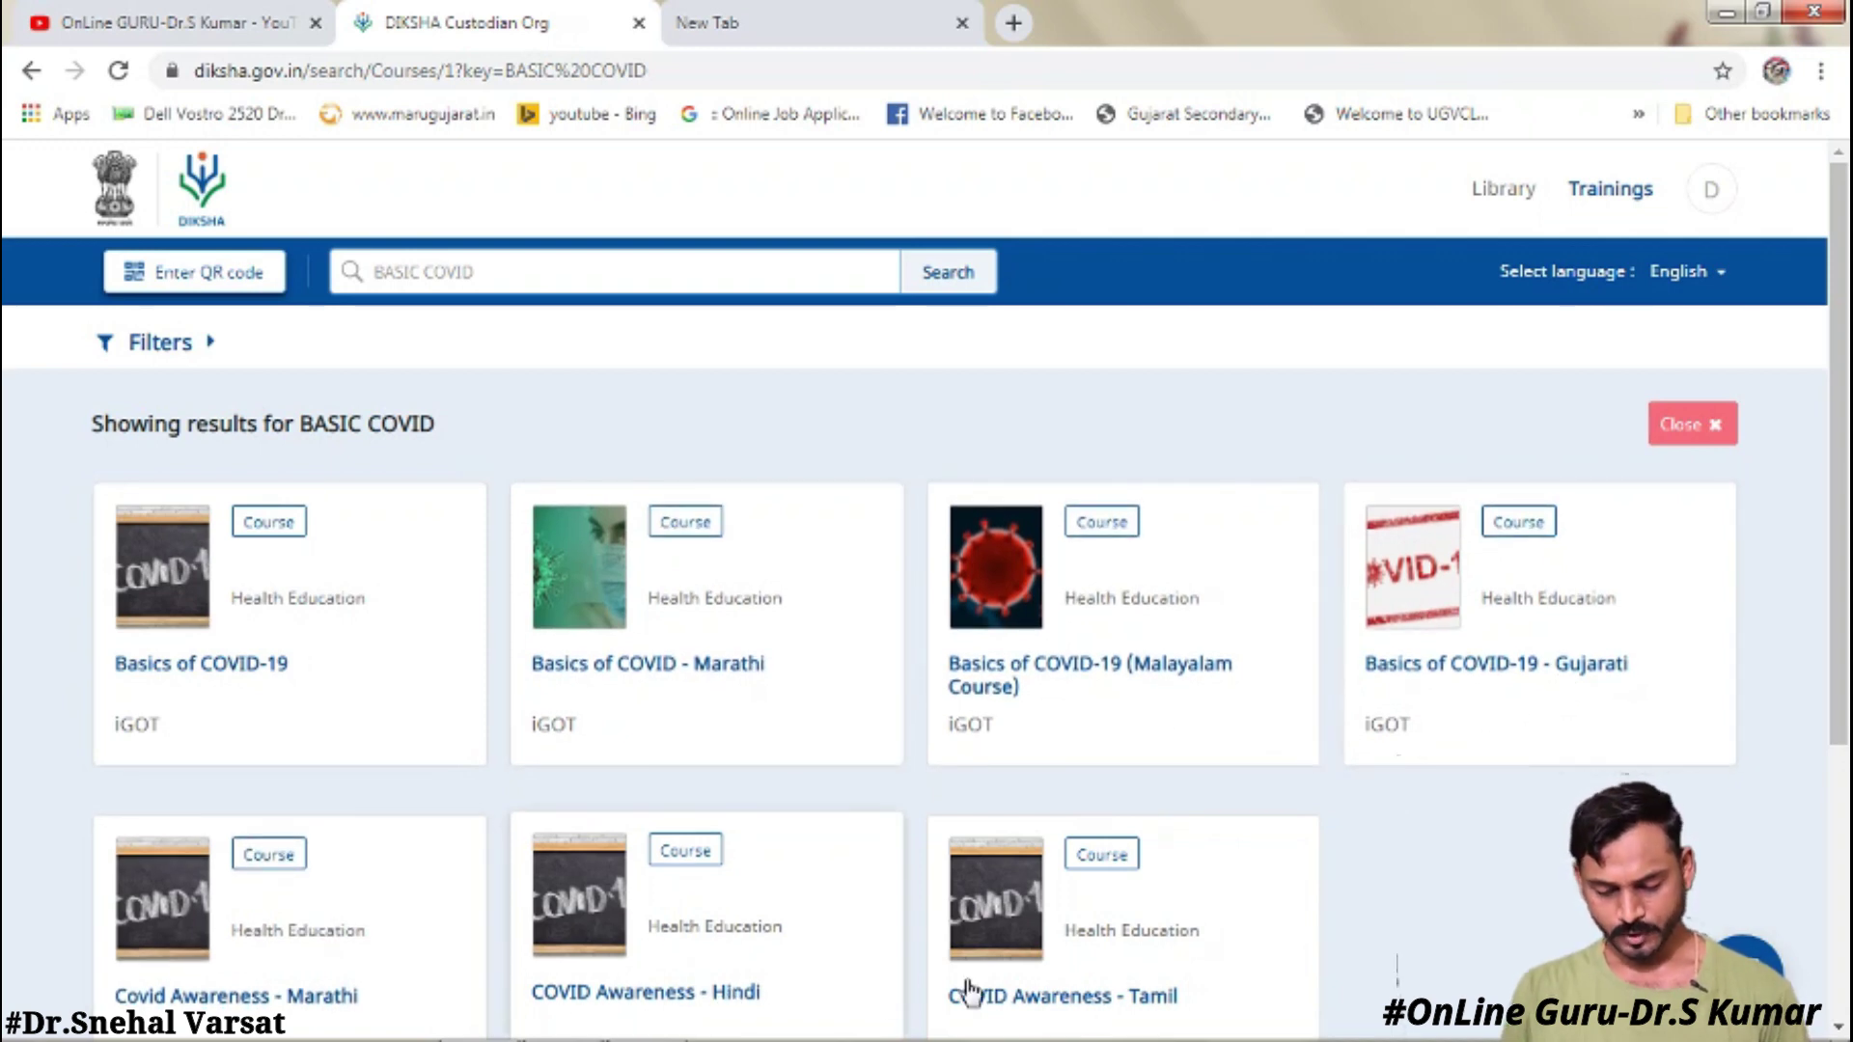
pyautogui.click(1582, 670)
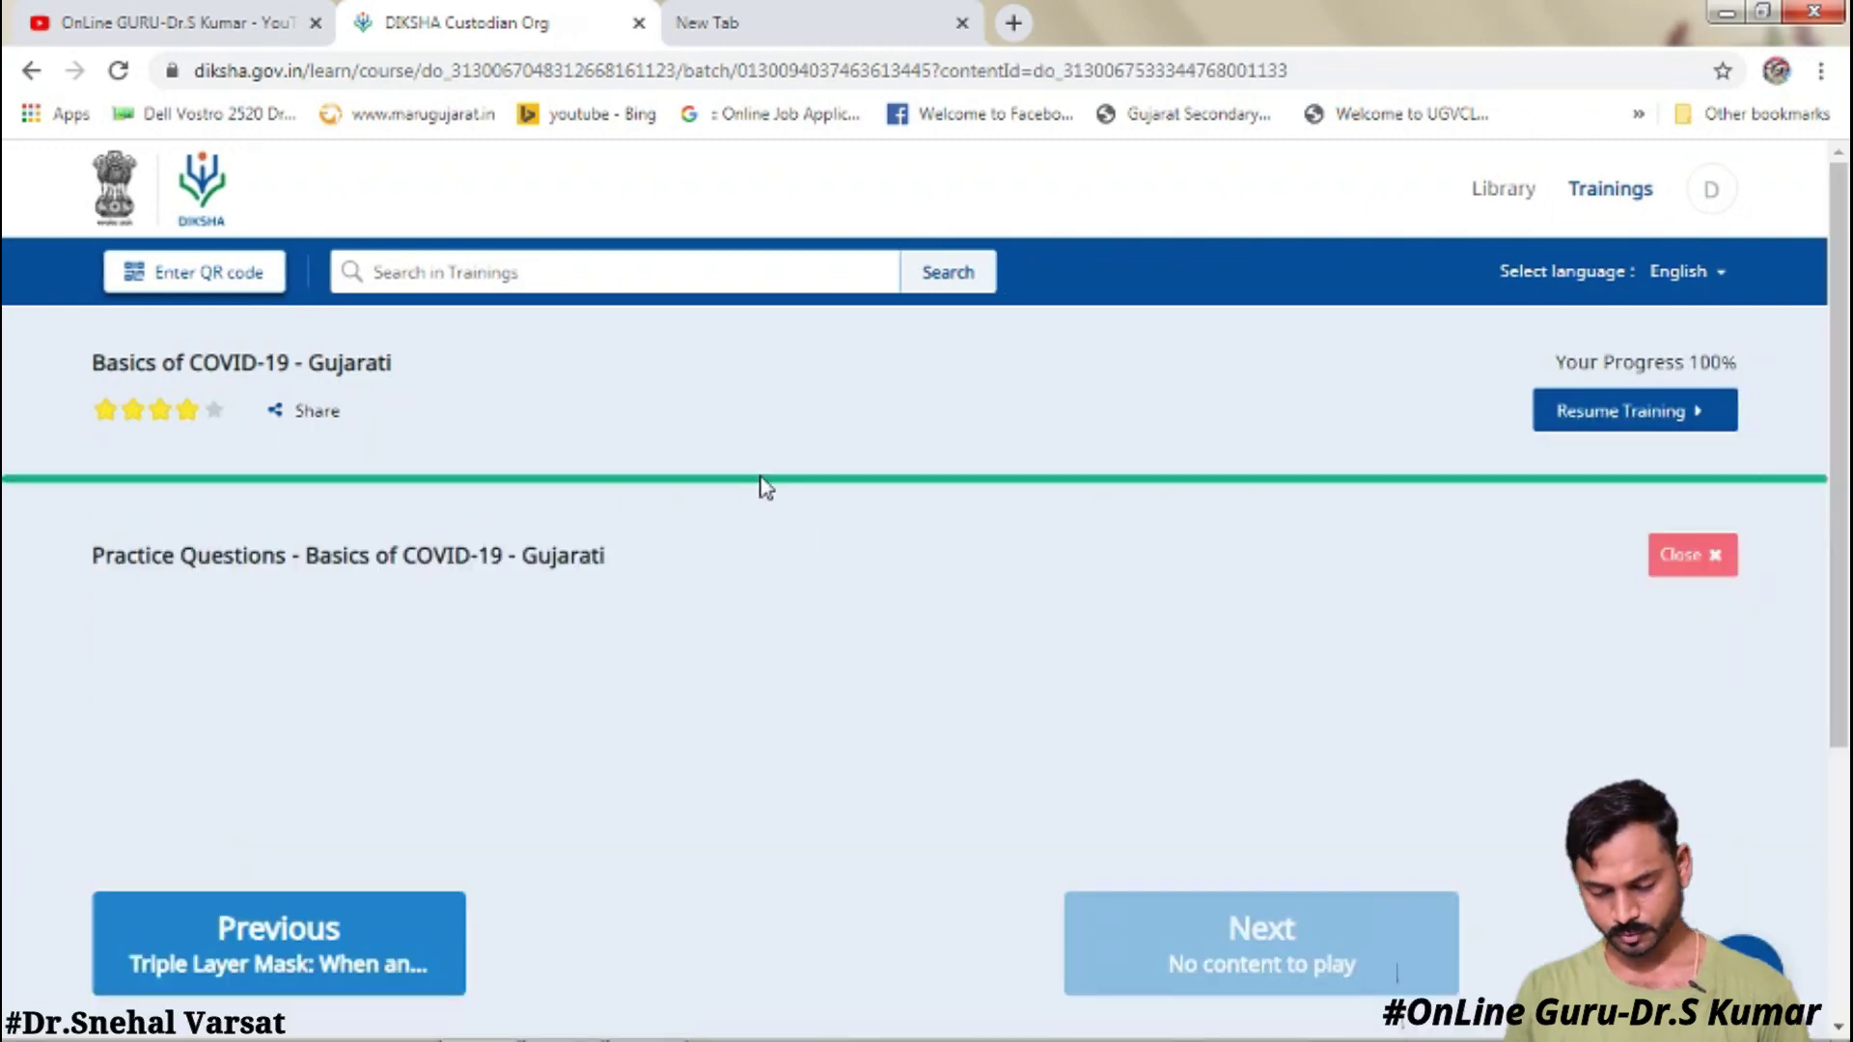
# - Close the practice questions player on the course page
pyautogui.scroll(-4, 762, 487)
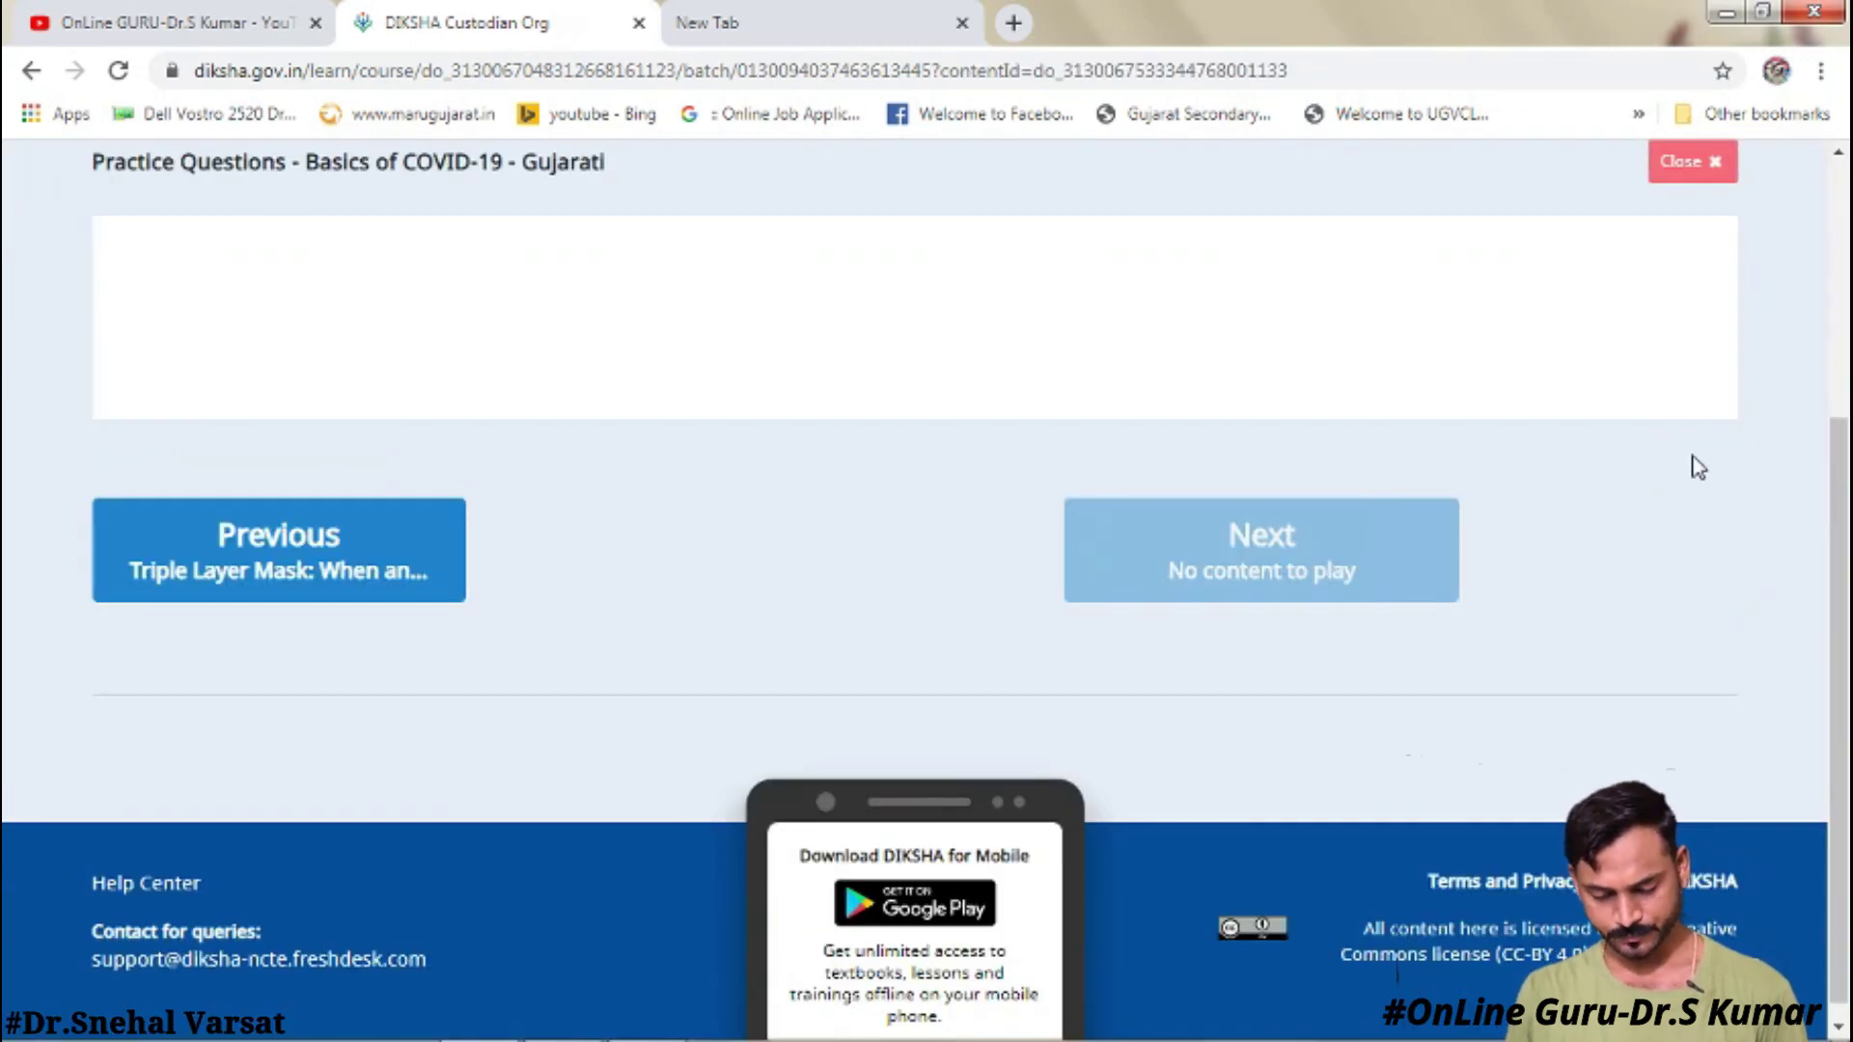
pyautogui.scroll(2, 1814, 467)
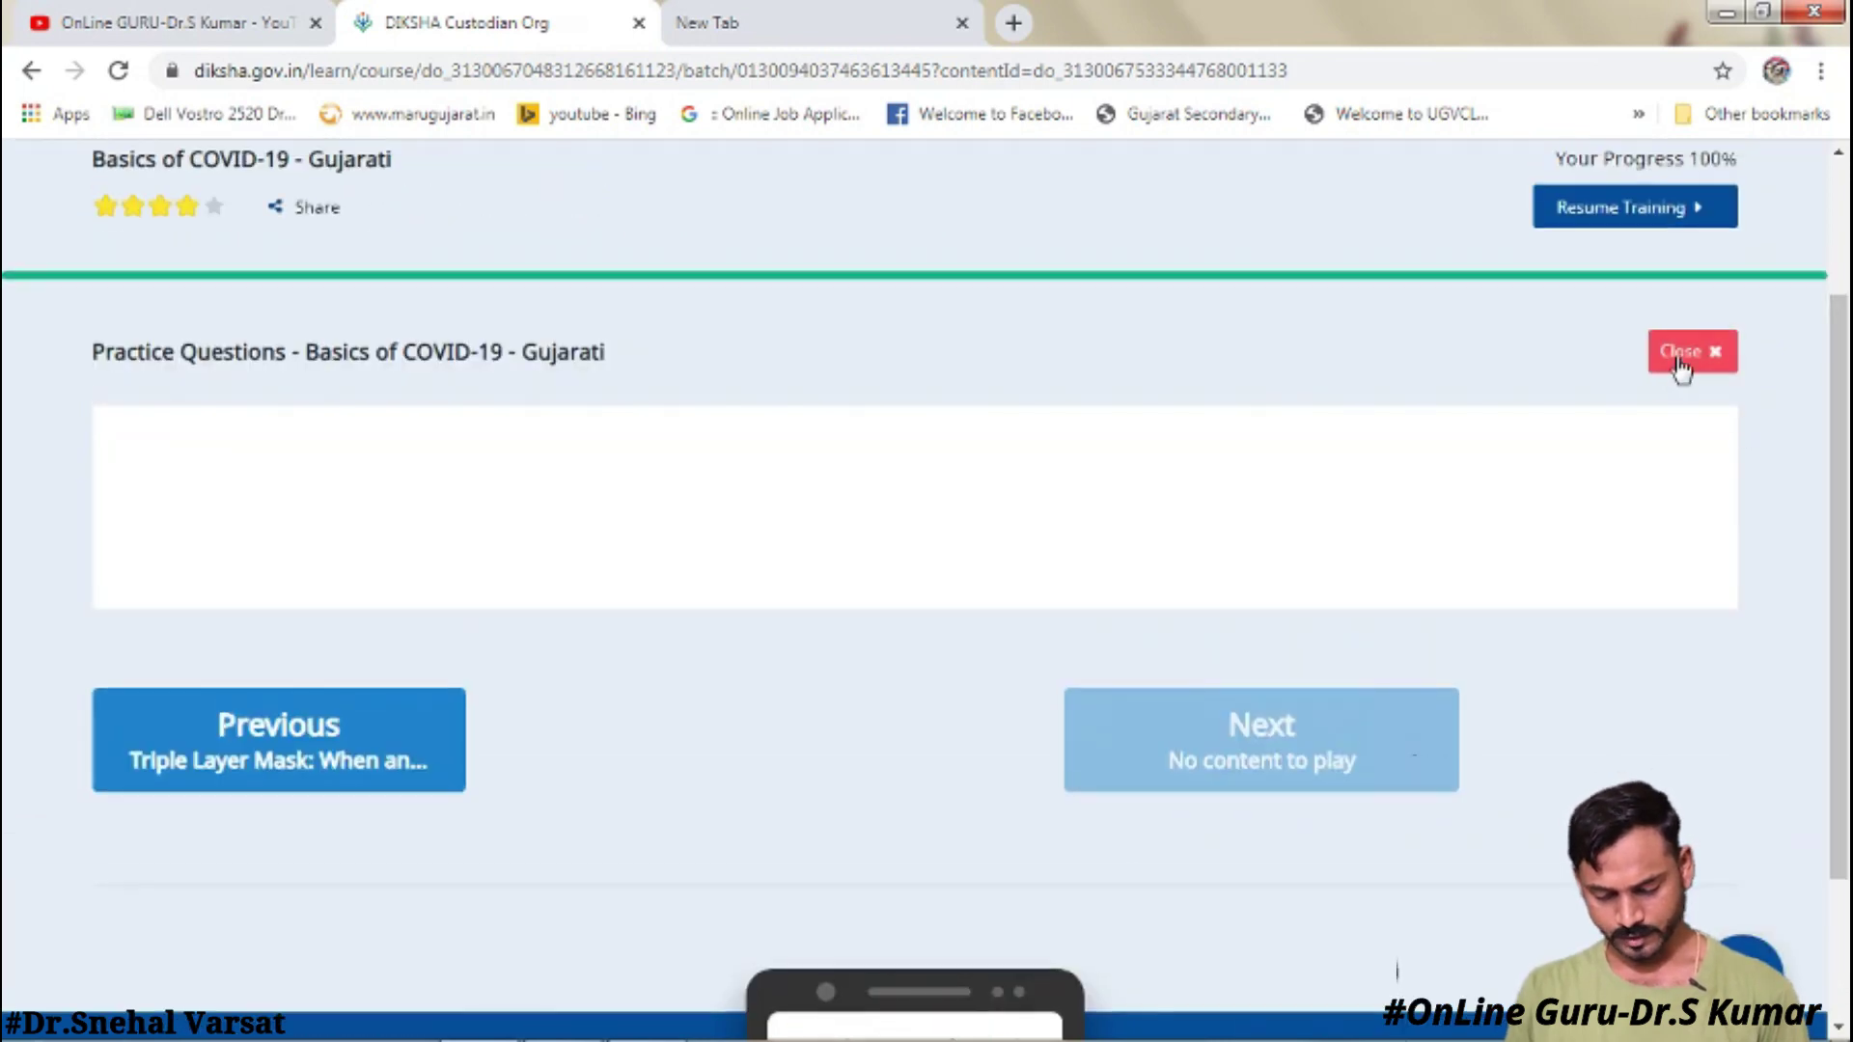
pyautogui.click(1680, 365)
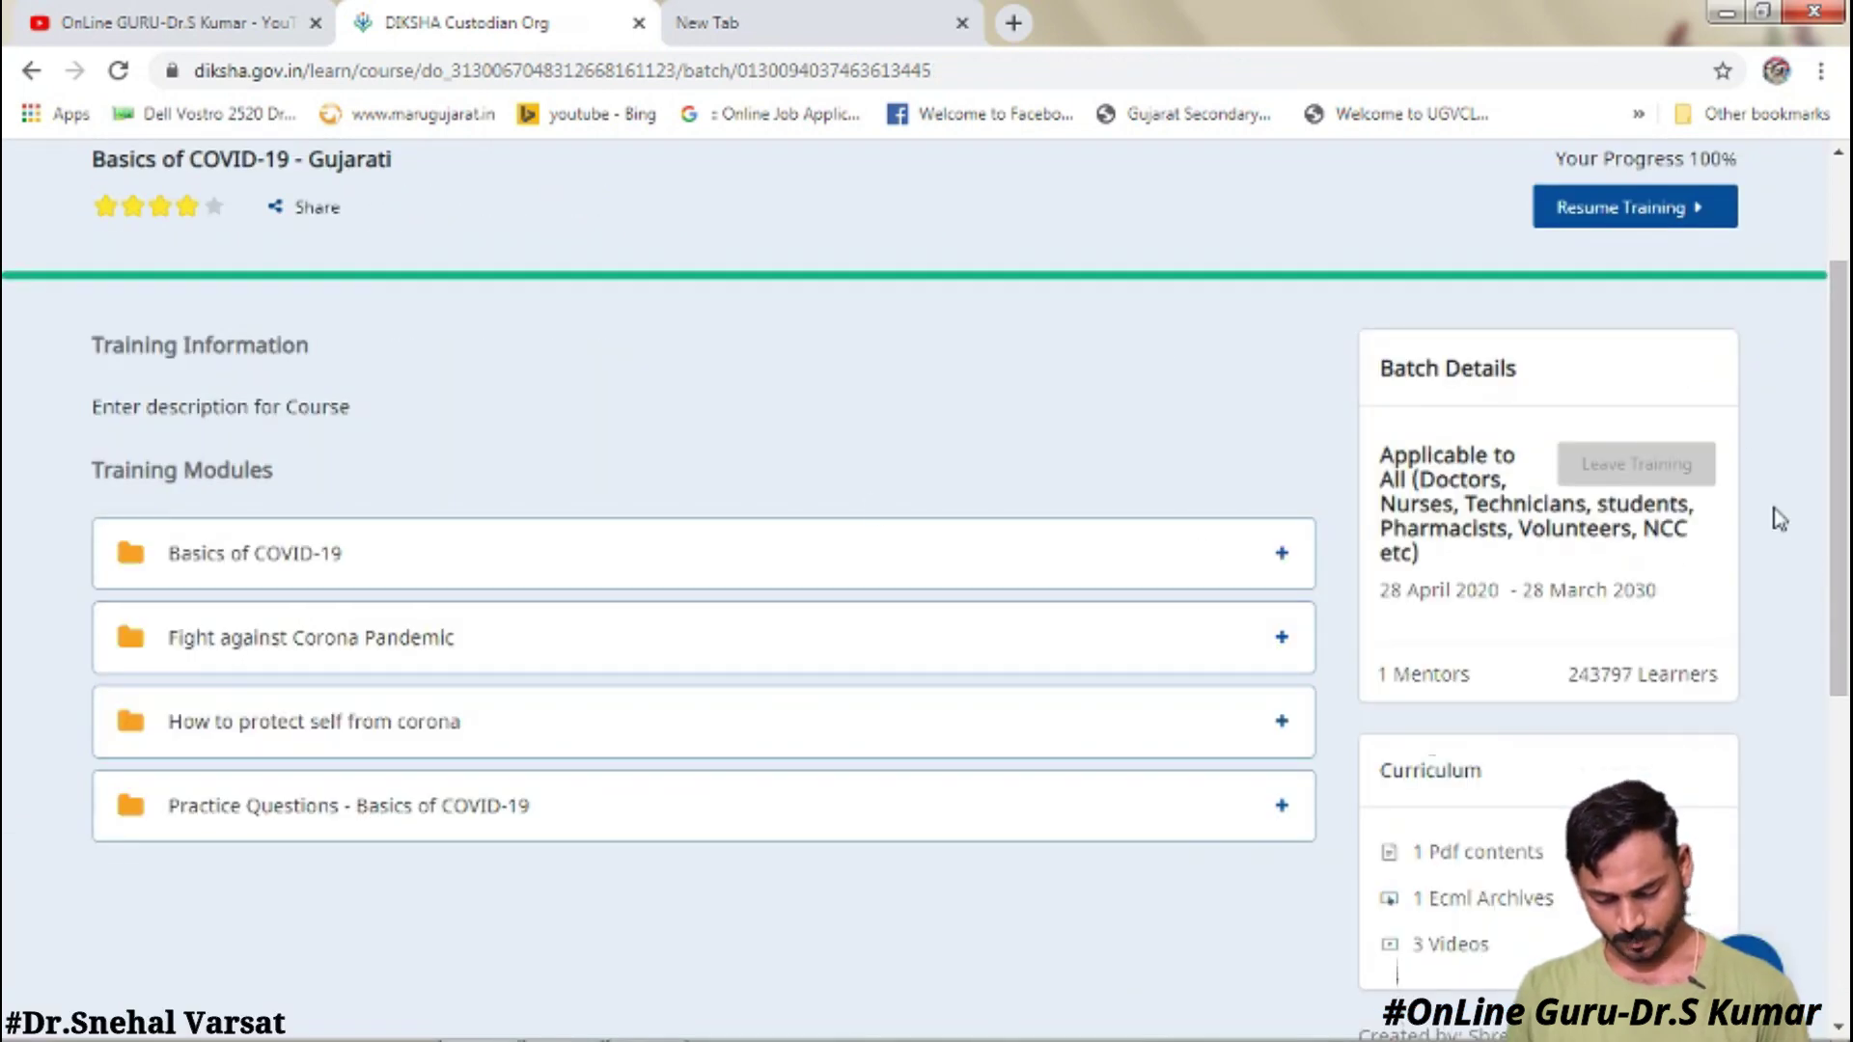
# - Expand the Basics of COVID-19 and Fight against Corona Pandemic modules
pyautogui.scroll(1, 1713, 497)
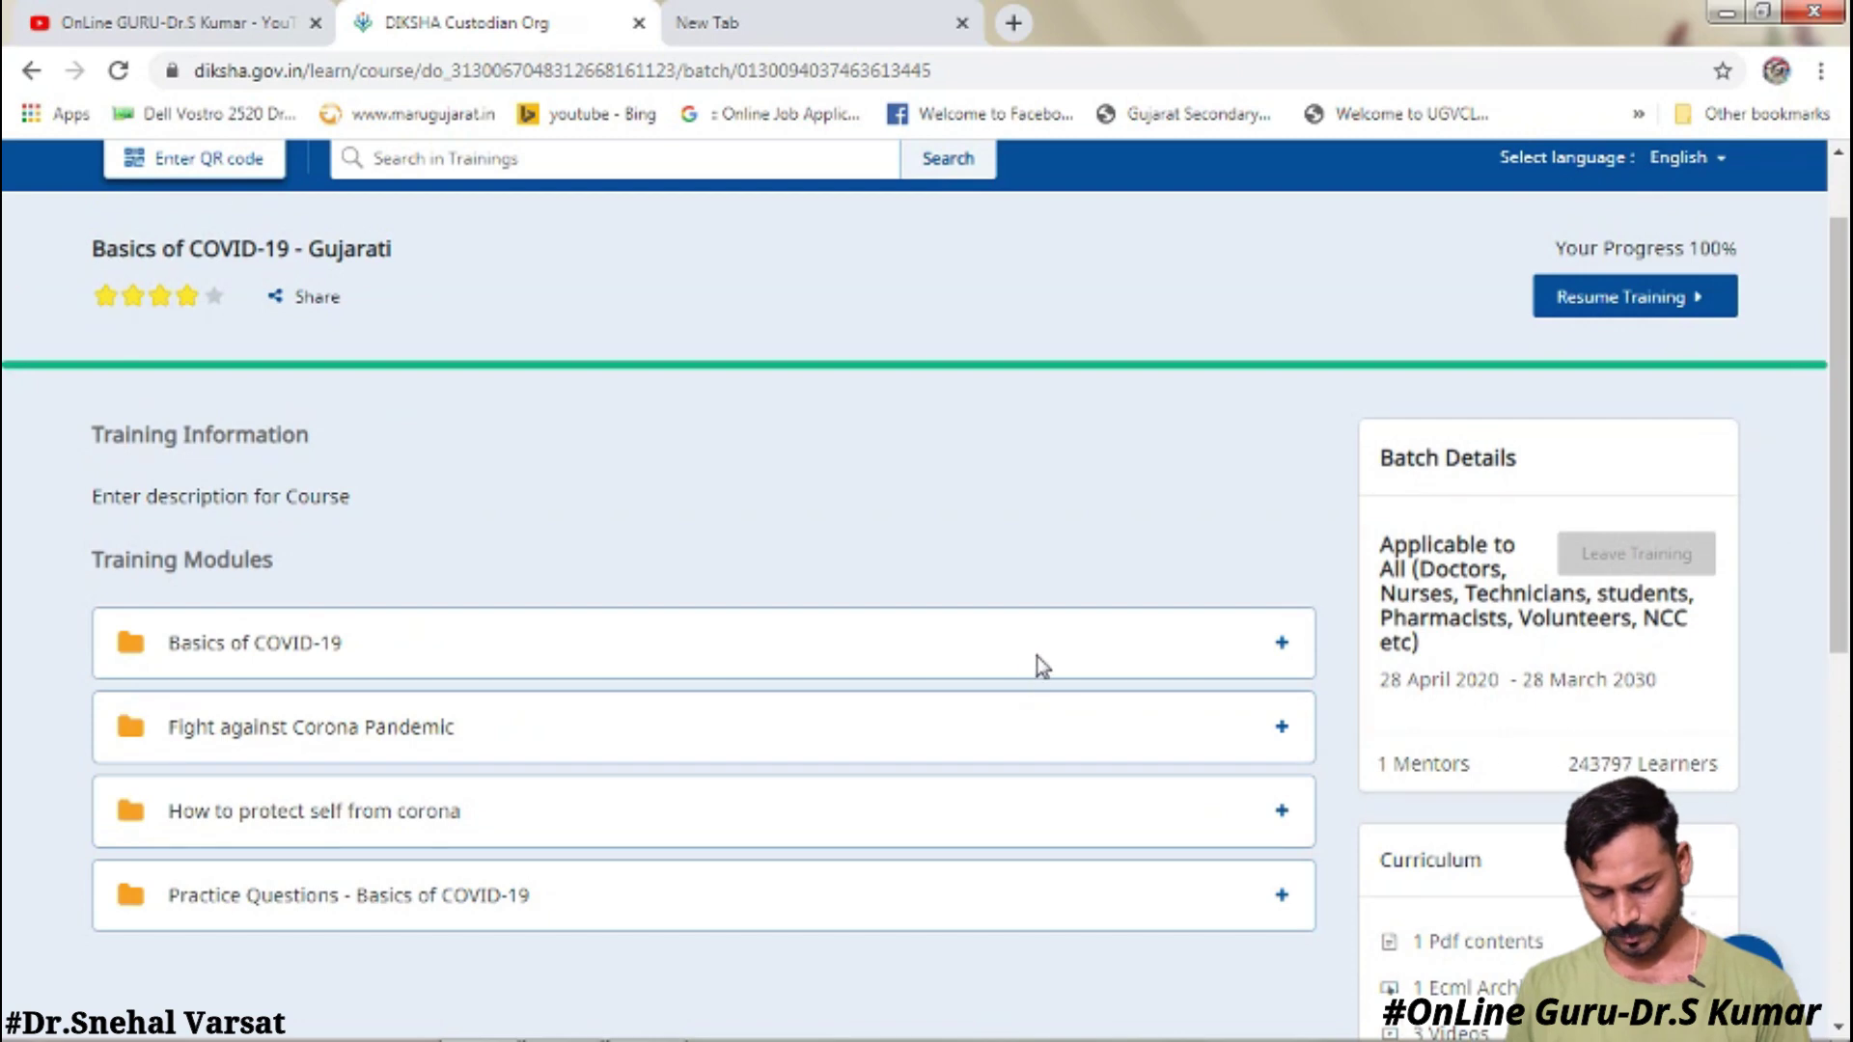
pyautogui.click(1282, 643)
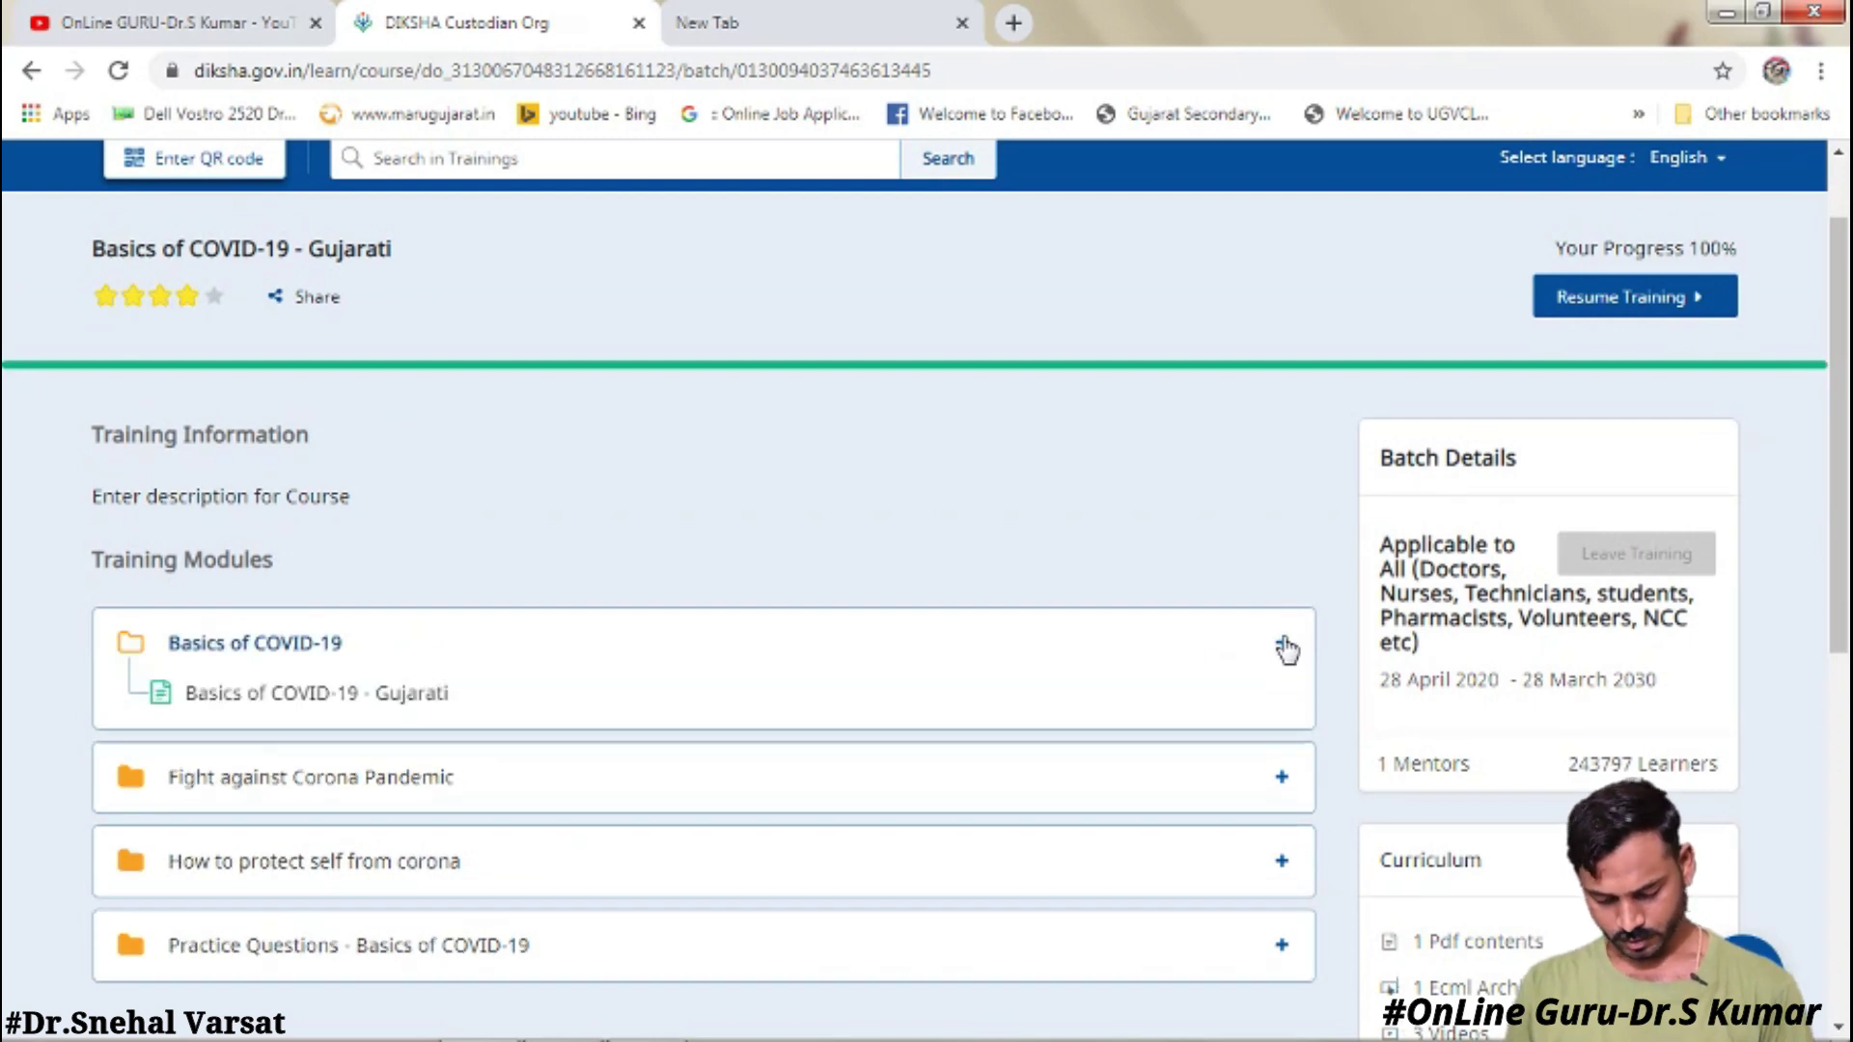
pyautogui.click(642, 782)
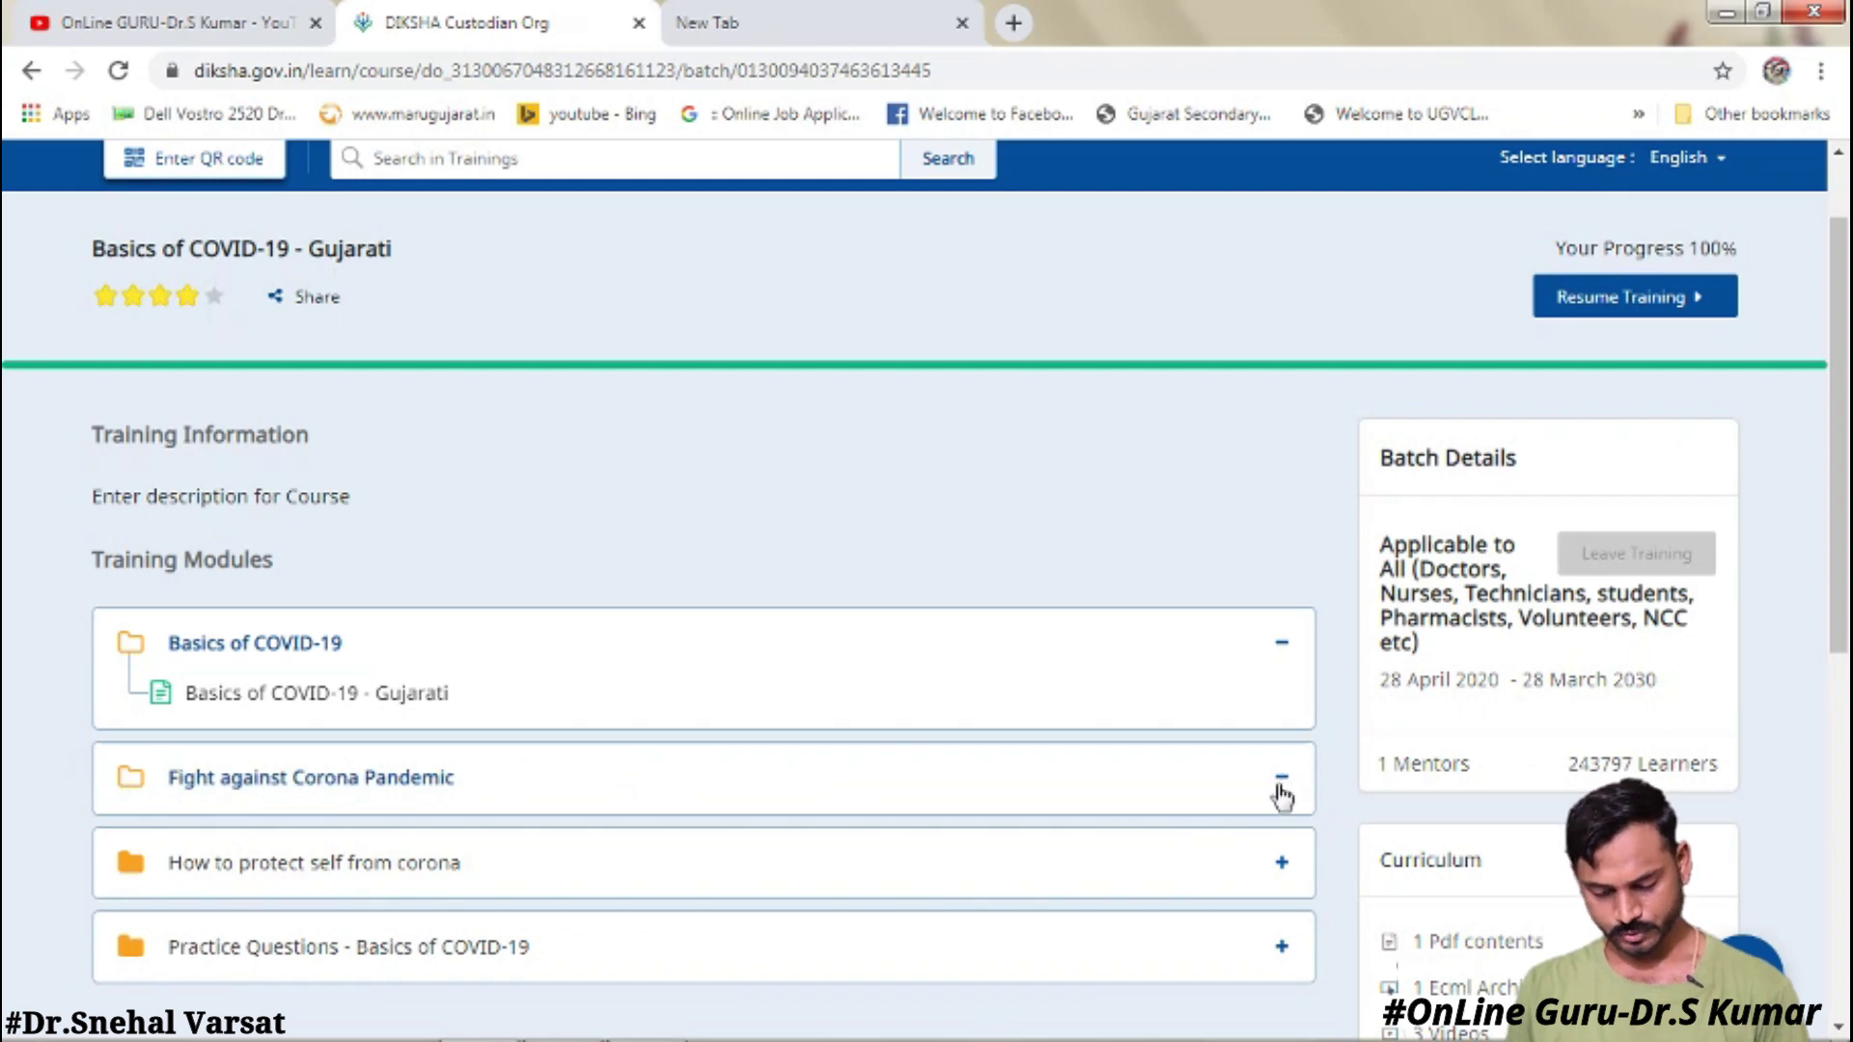
pyautogui.click(1282, 864)
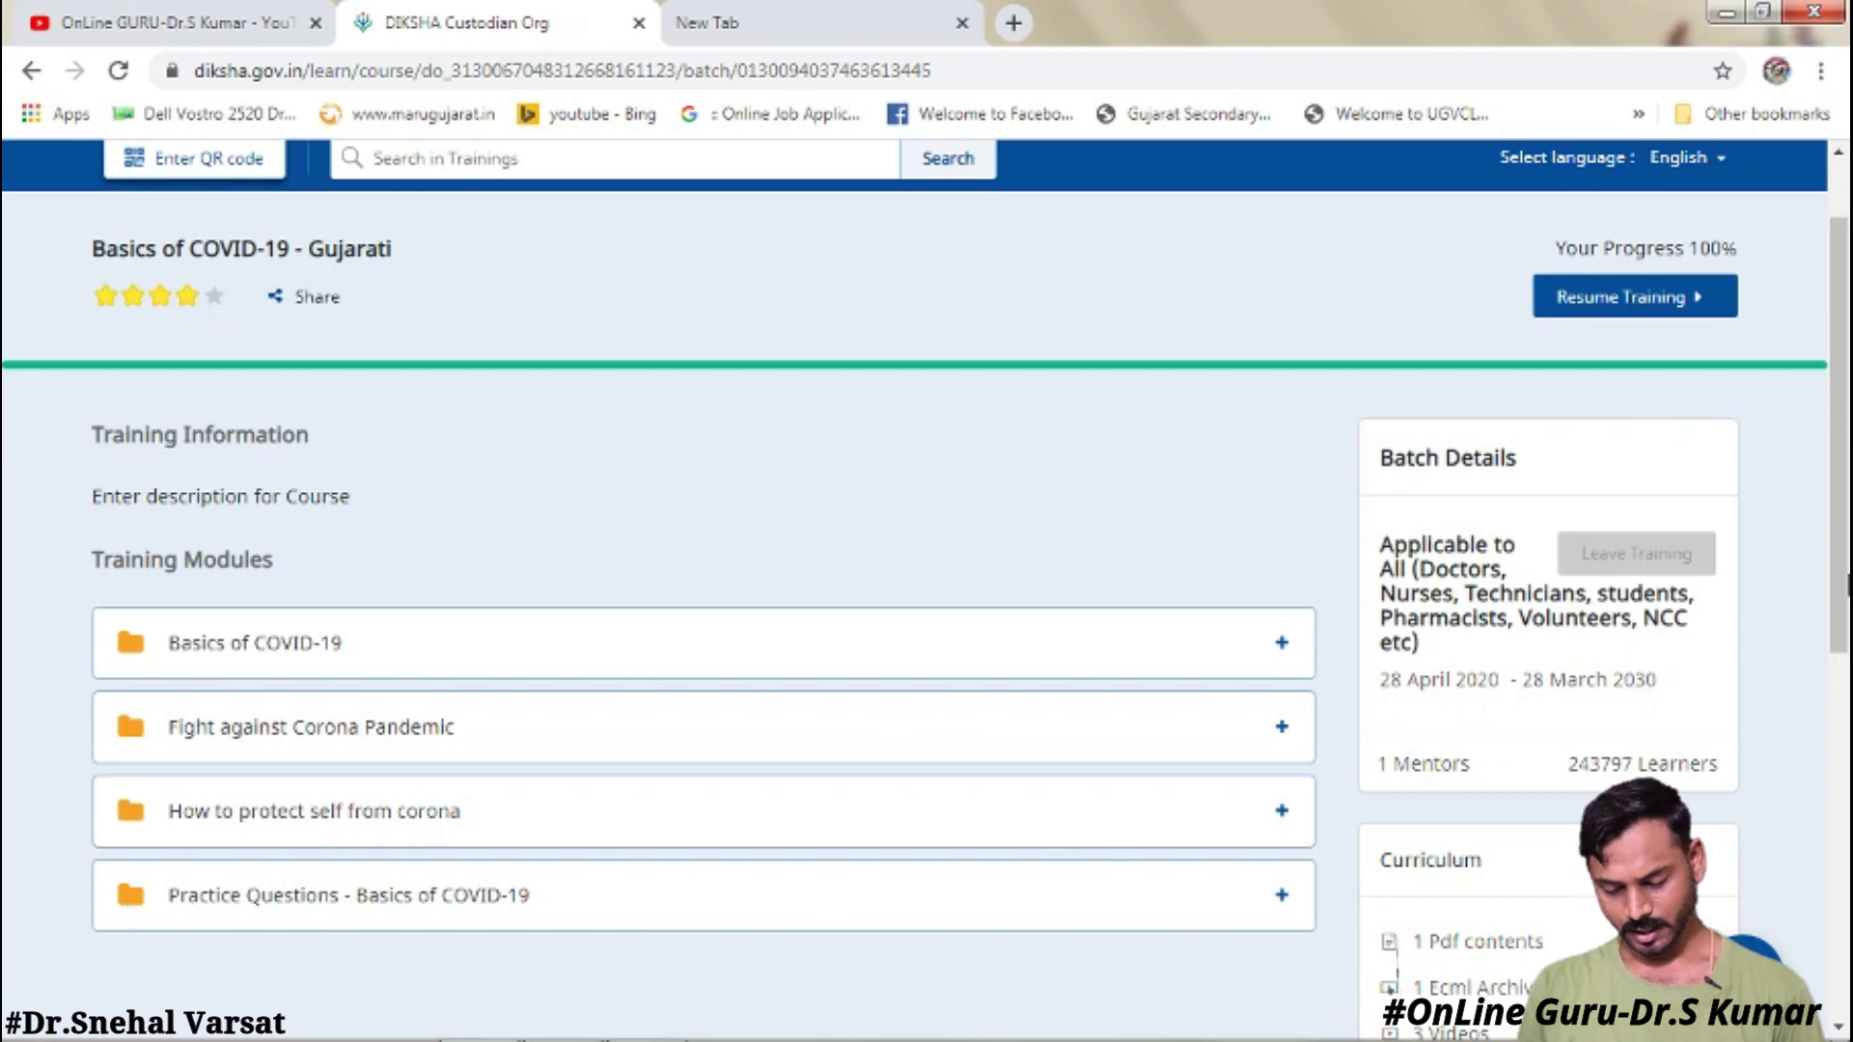
pyautogui.scroll(-5, 1563, 792)
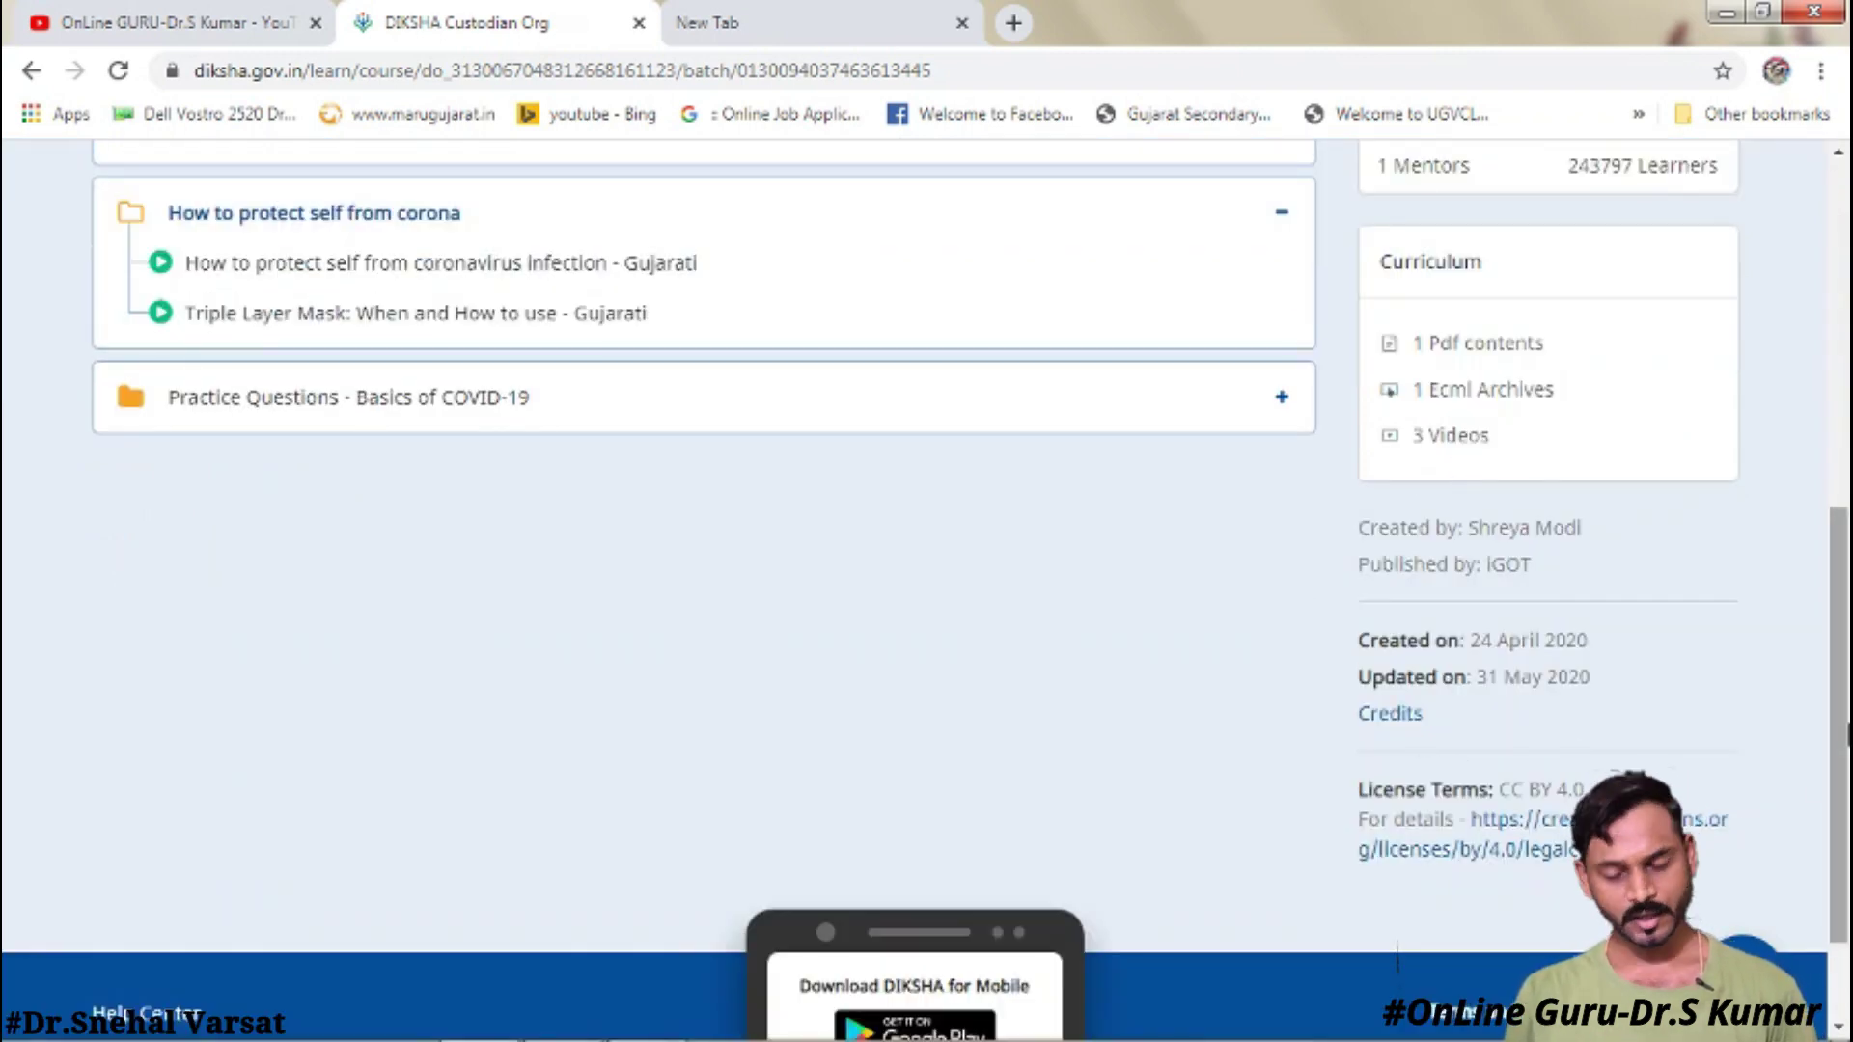
pyautogui.scroll(3, 1456, 459)
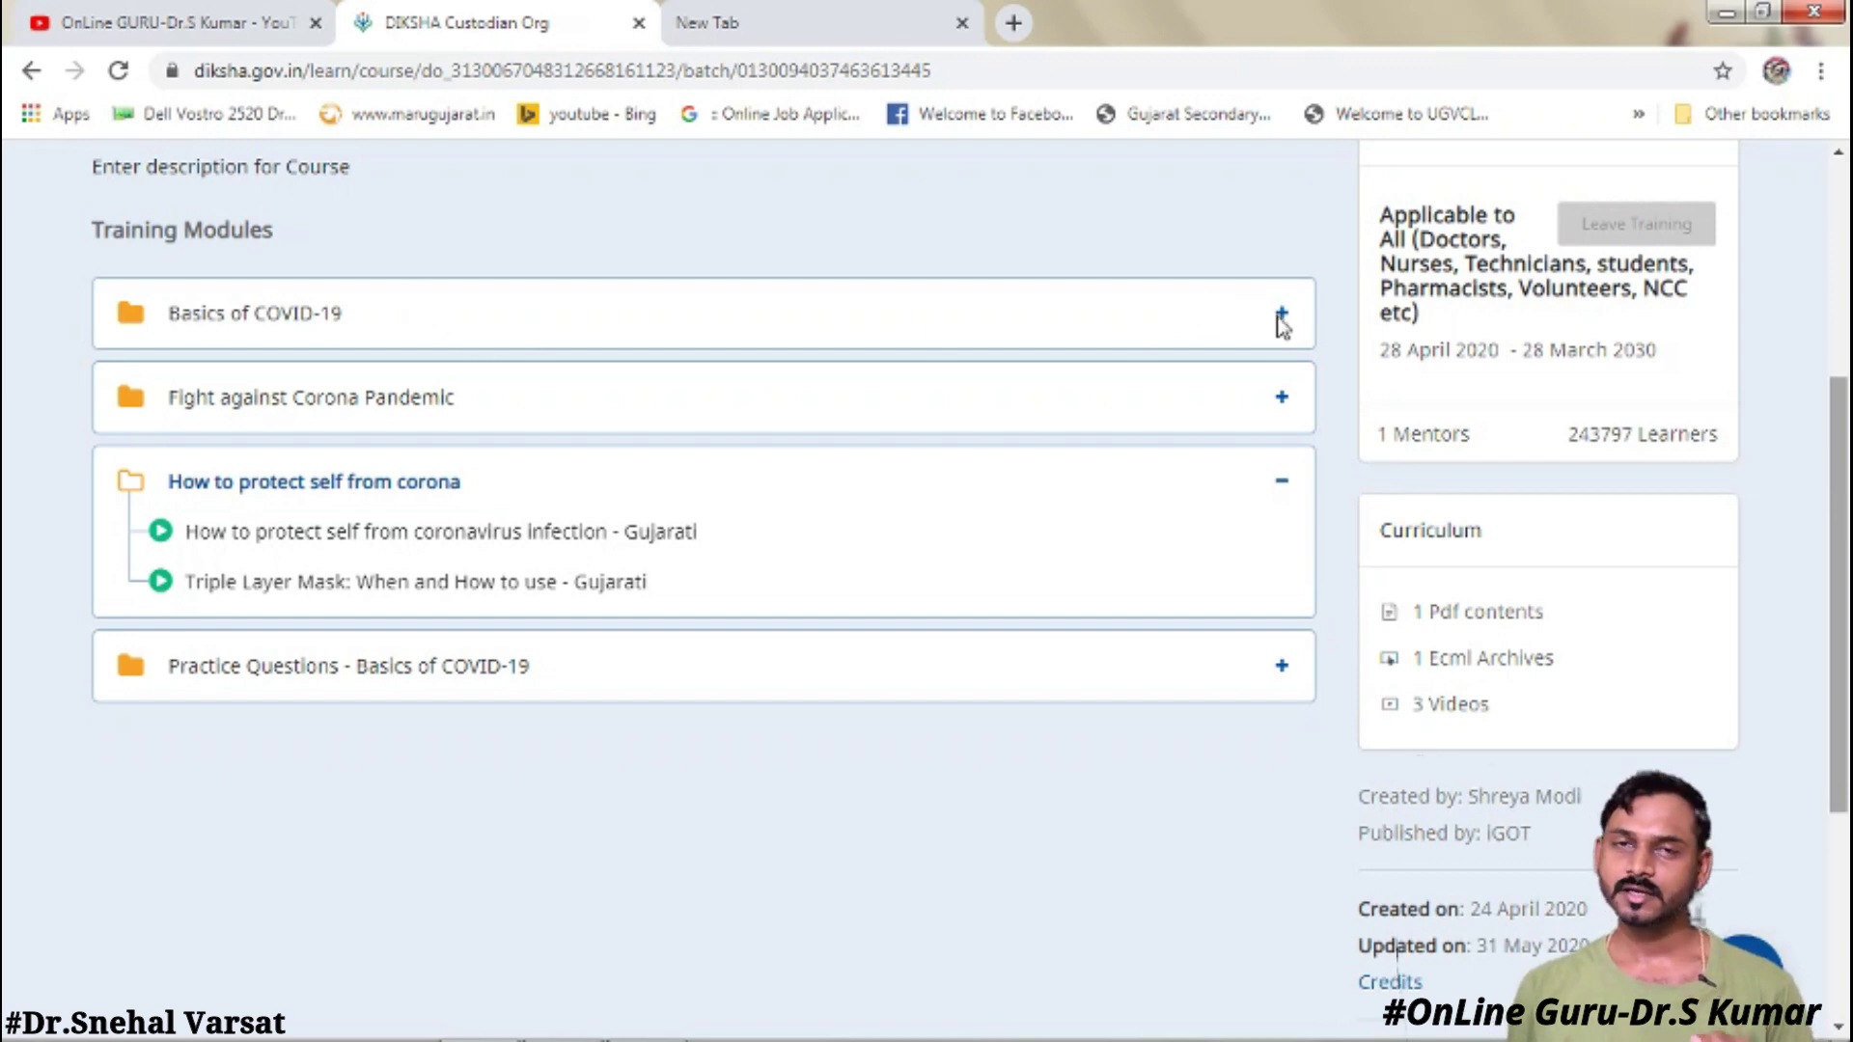
pyautogui.scroll(3, 1280, 322)
pyautogui.click(1281, 579)
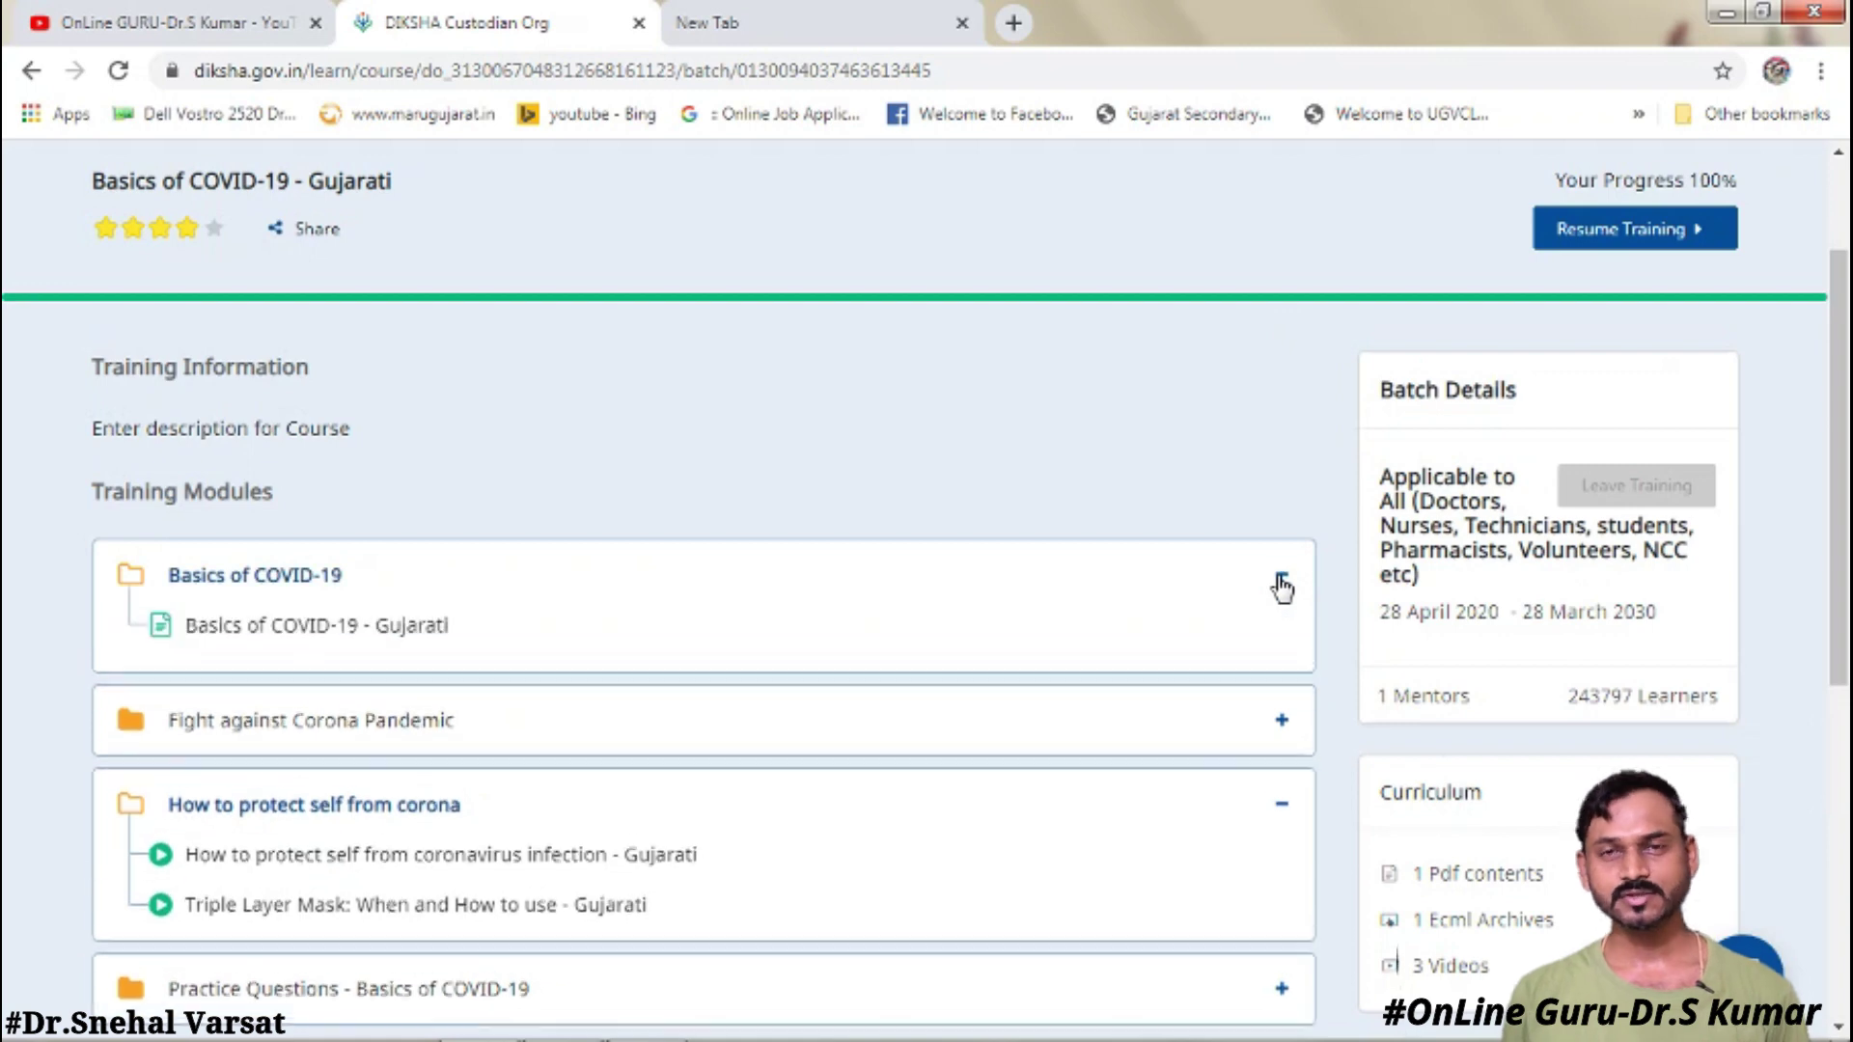
# - Open the 'Basics of COVID-19 - Gujarati' item from the Basics of COVID-19 module
pyautogui.click(430, 629)
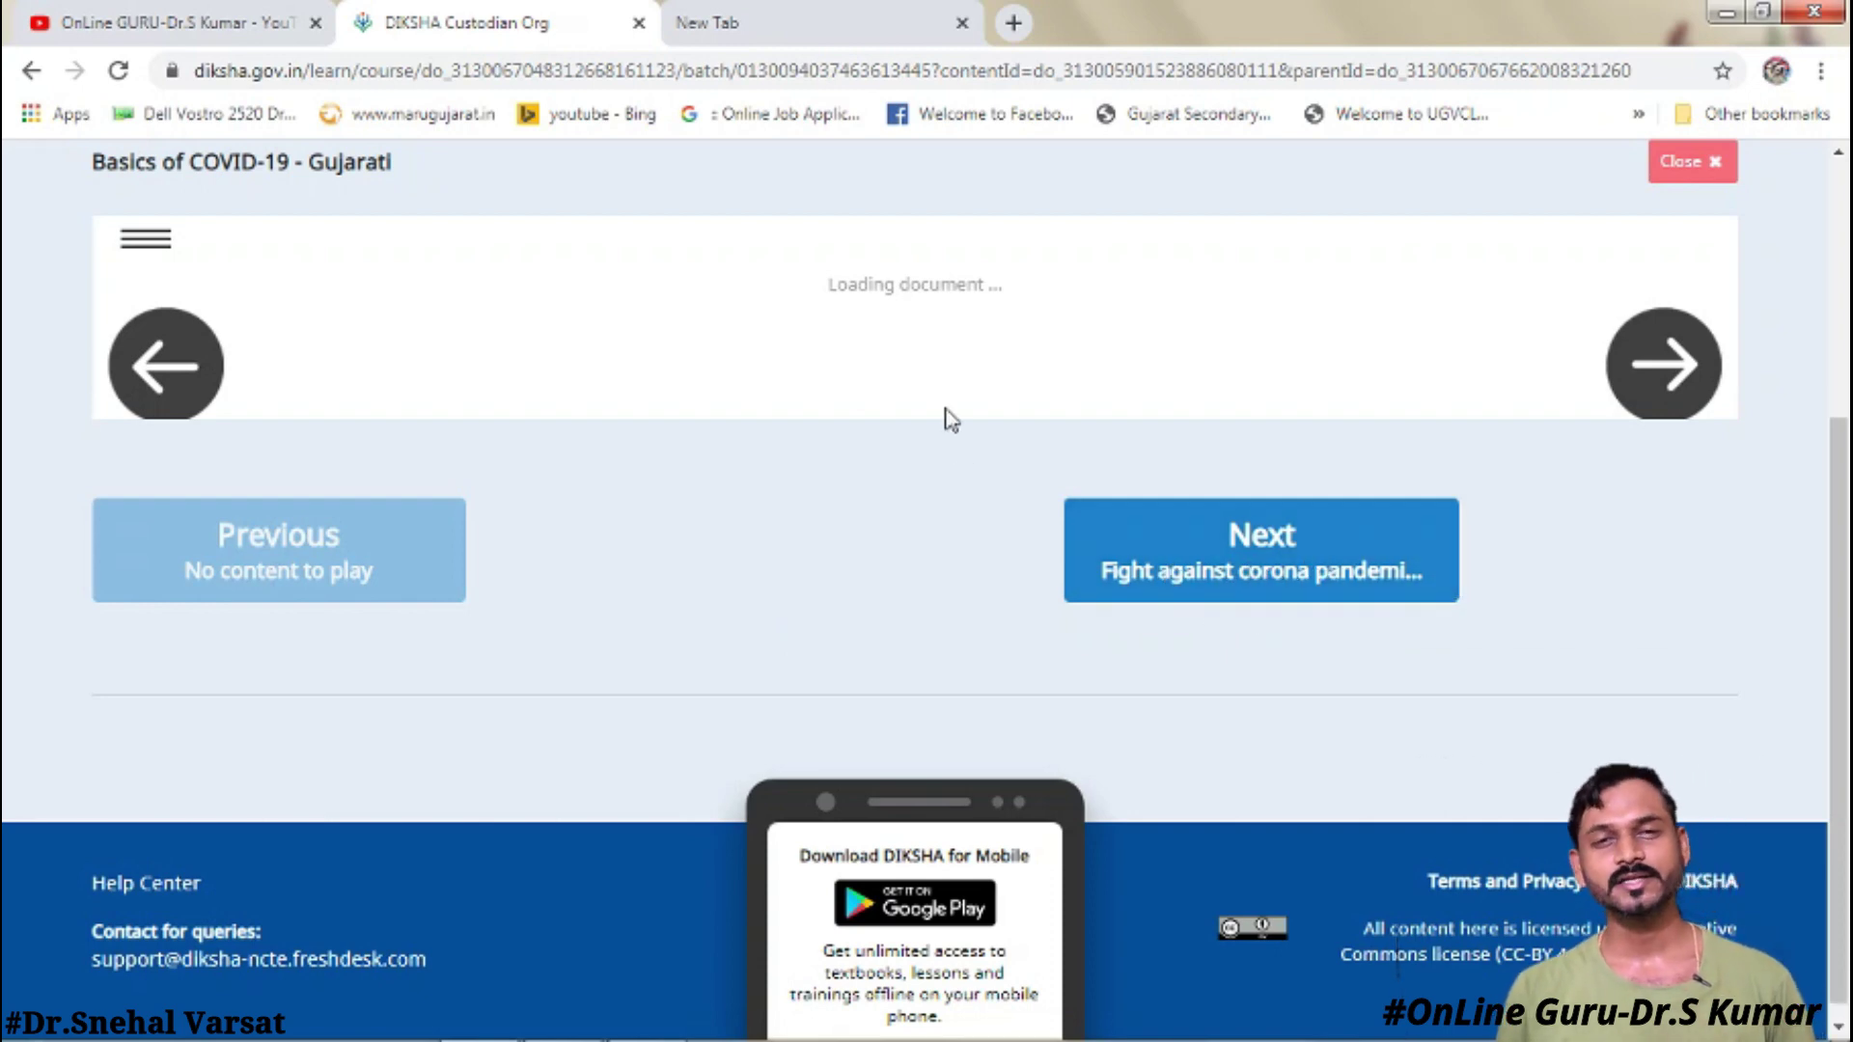
pyautogui.scroll(2, 951, 420)
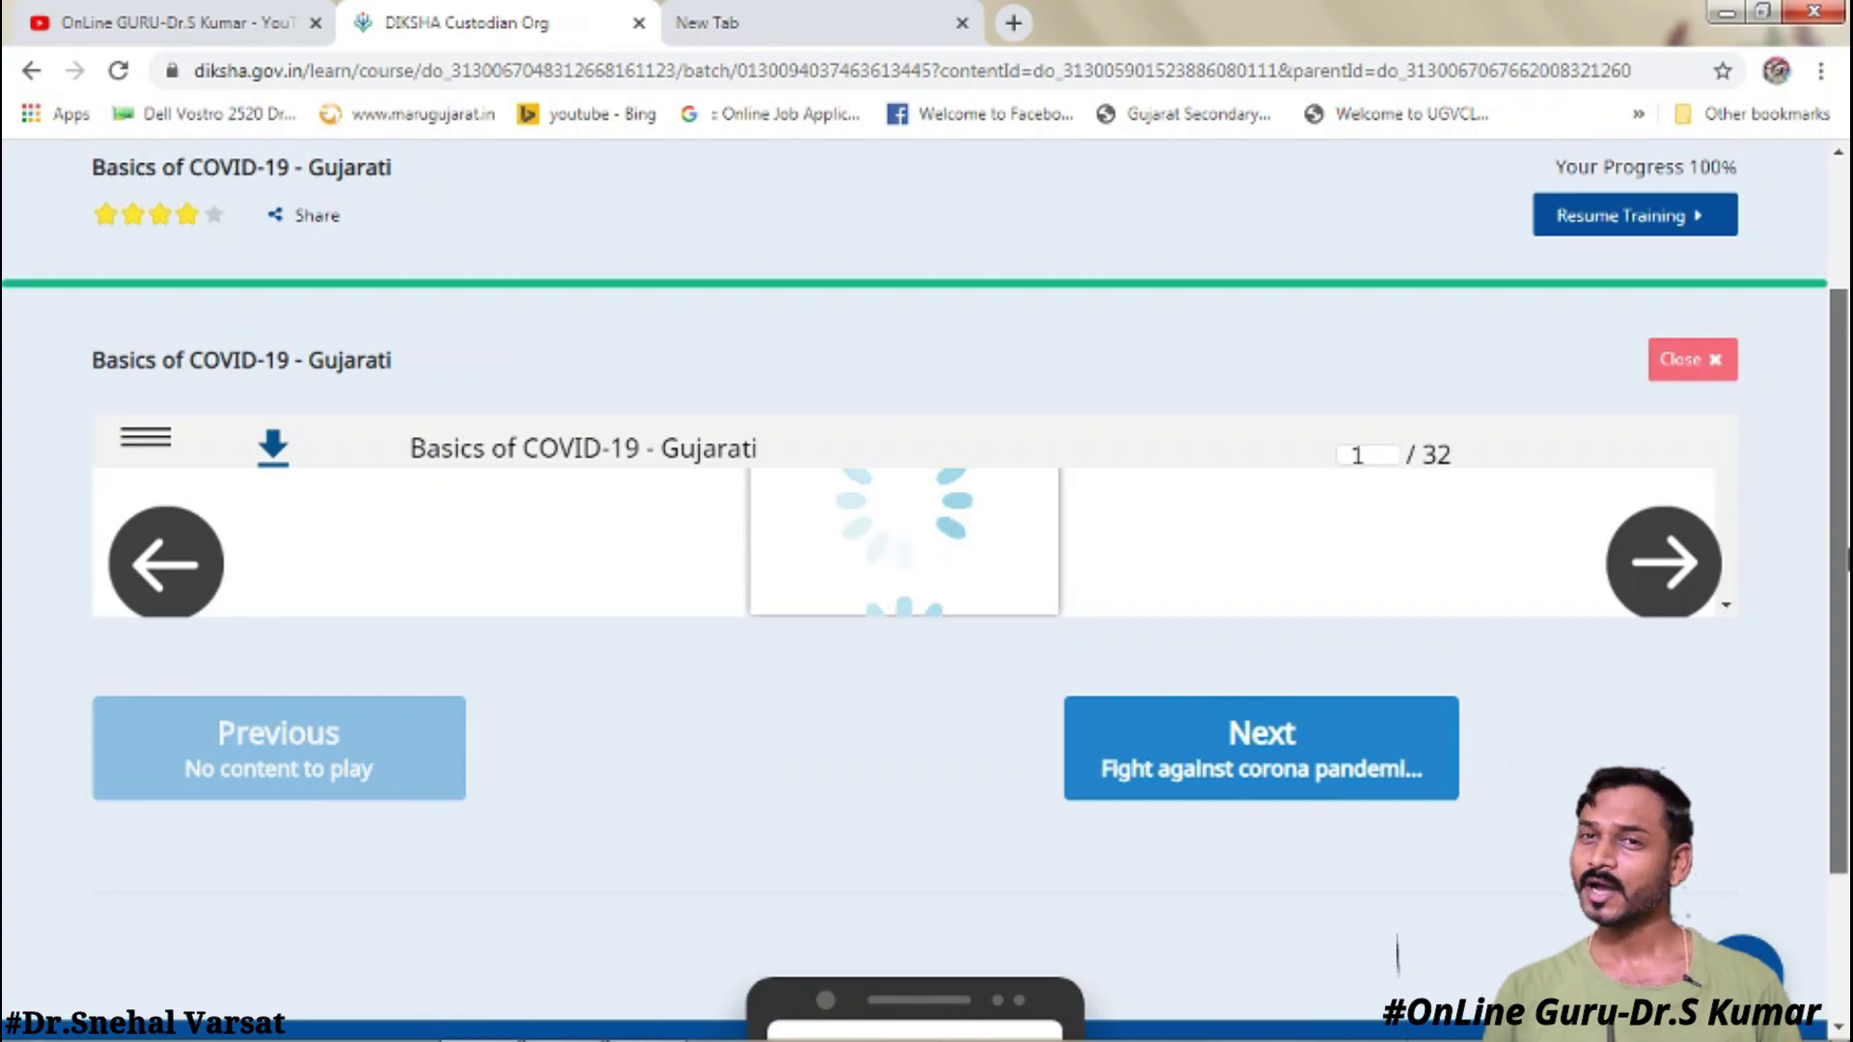